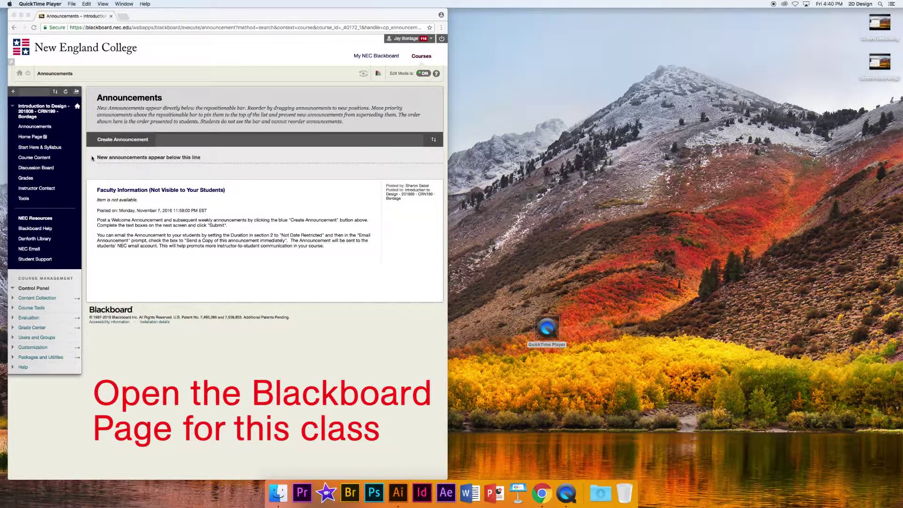
Step: Open the T item under Week 3 in Blackboard's Course Content
{"action": "left_click", "coordinate": [41, 158]}
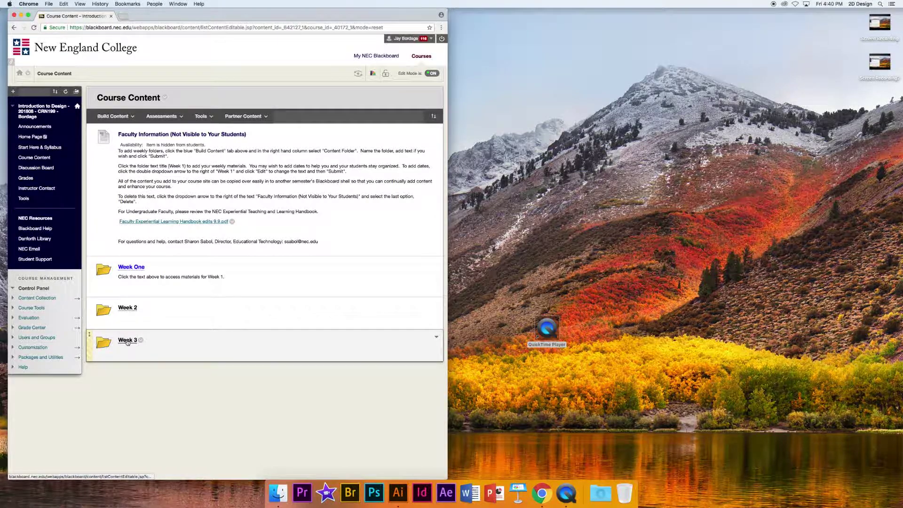
{"action": "left_click", "coordinate": [127, 341]}
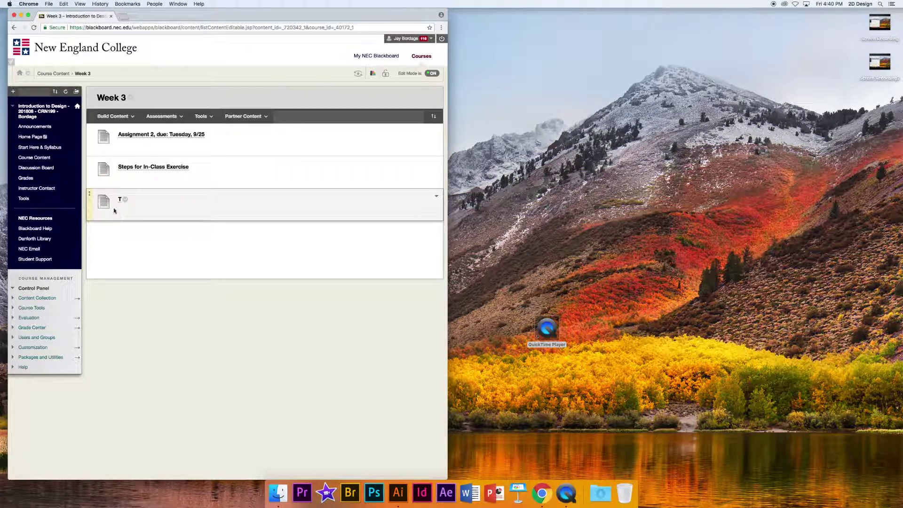
{"action": "left_click", "coordinate": [119, 201]}
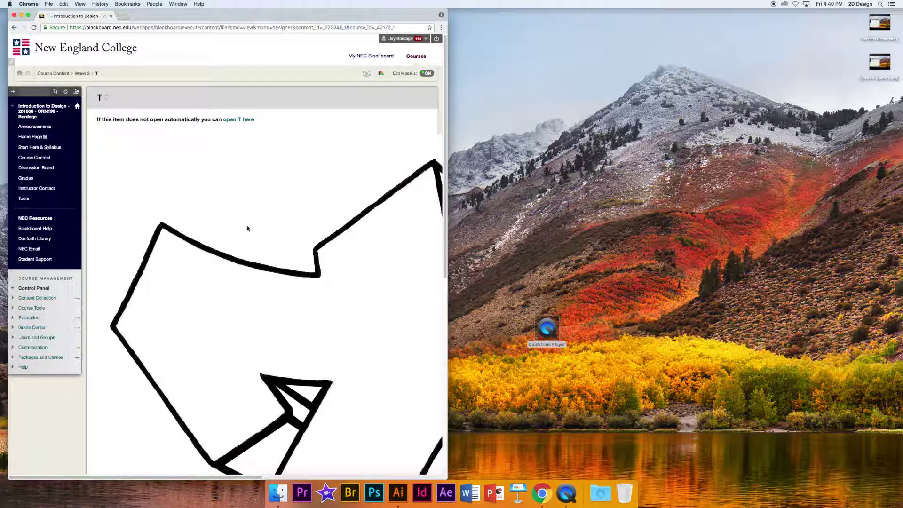
Step: Save the T drawing image as a JPEG into the Assignmen2 folder, then close Chrome
{"action": "right_click", "coordinate": [275, 217]}
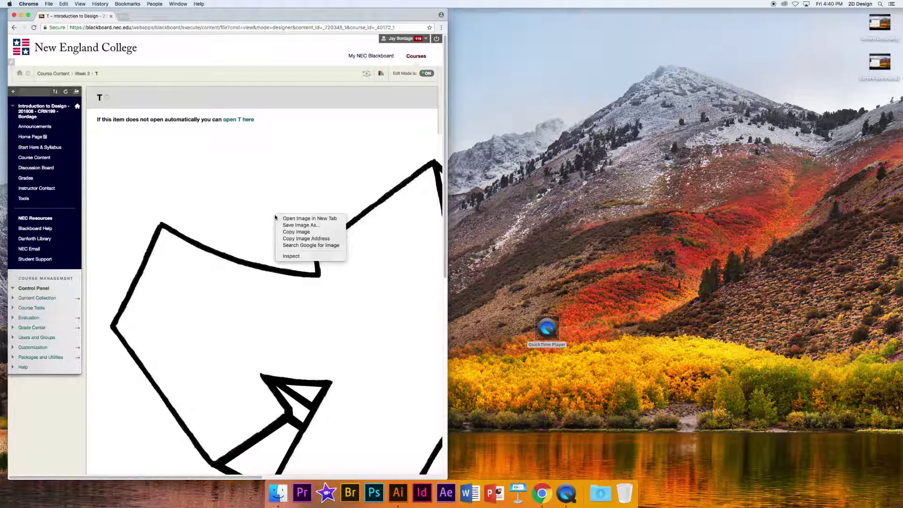
{"action": "left_click", "coordinate": [283, 226]}
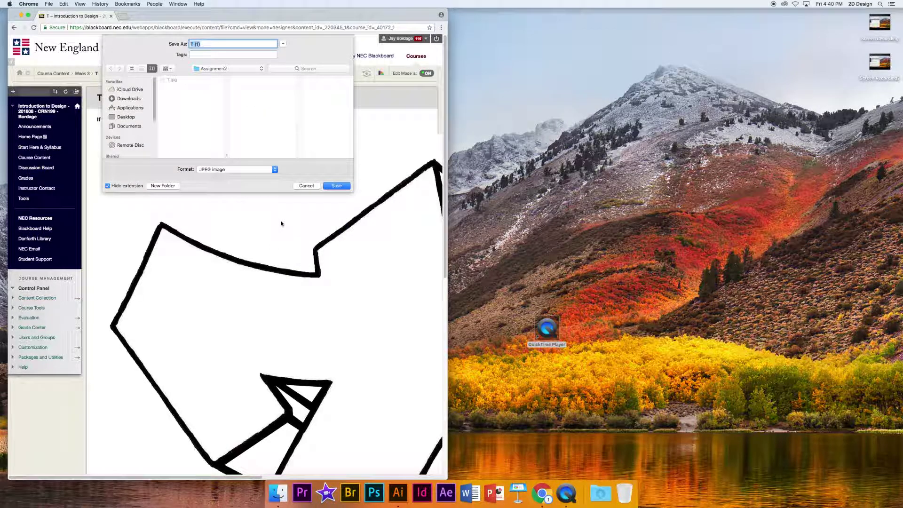
{"action": "left_click", "coordinate": [134, 126]}
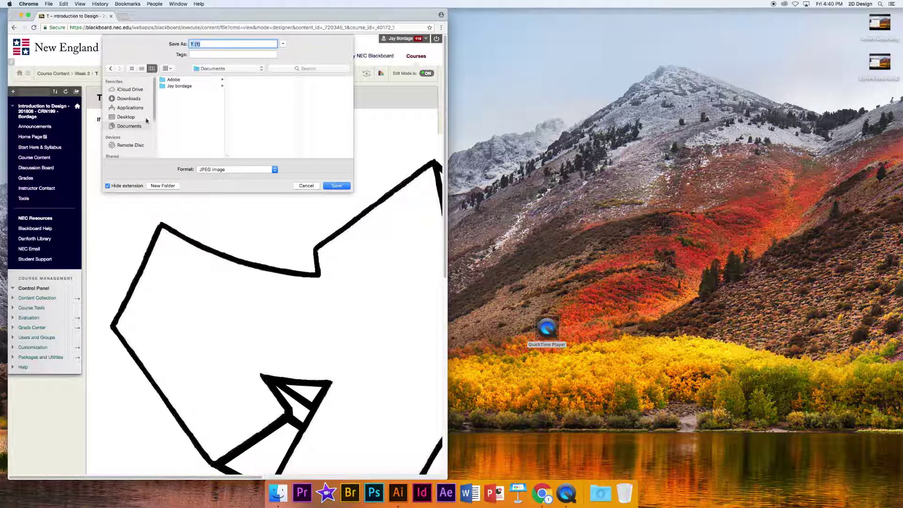
{"action": "left_click", "coordinate": [179, 86]}
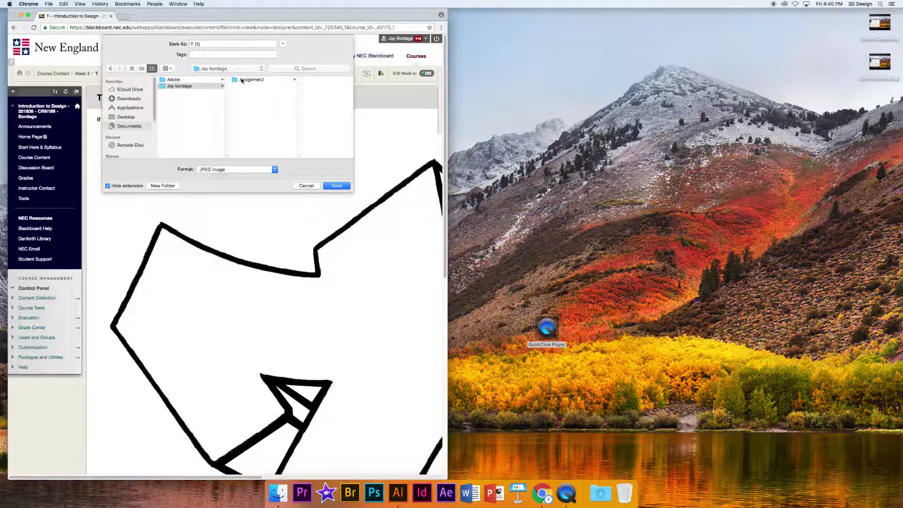
{"action": "left_click", "coordinate": [242, 79]}
{"action": "left_click", "coordinate": [337, 186]}
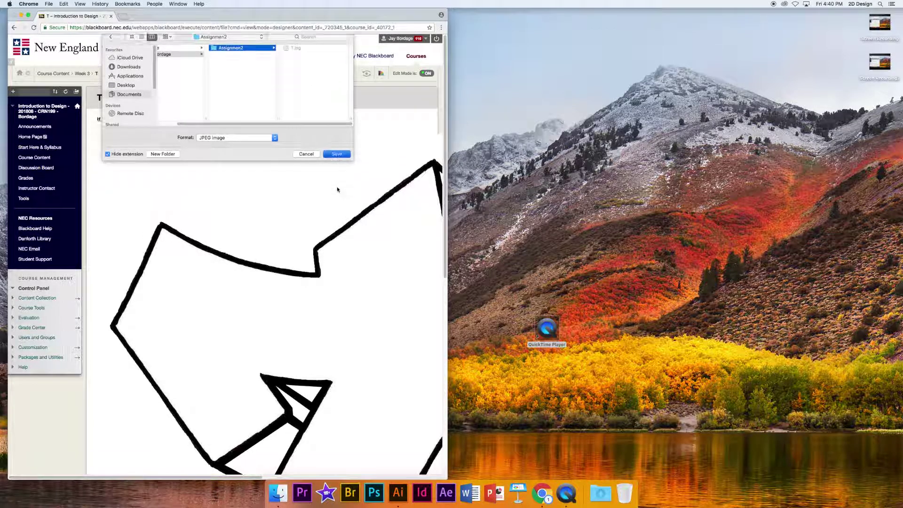
{"action": "left_click", "coordinate": [14, 16]}
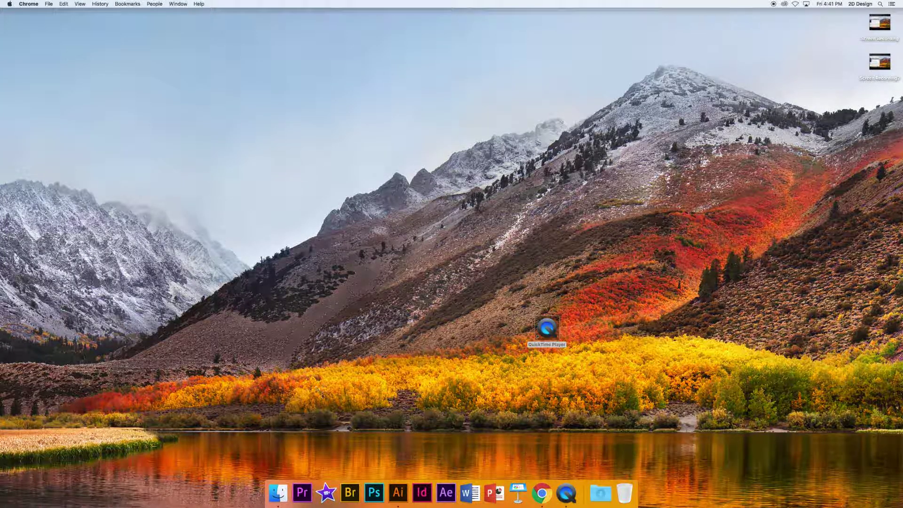
Step: Launch Illustrator and start a new document with 1 artboard in inches
{"action": "left_click", "coordinate": [399, 493]}
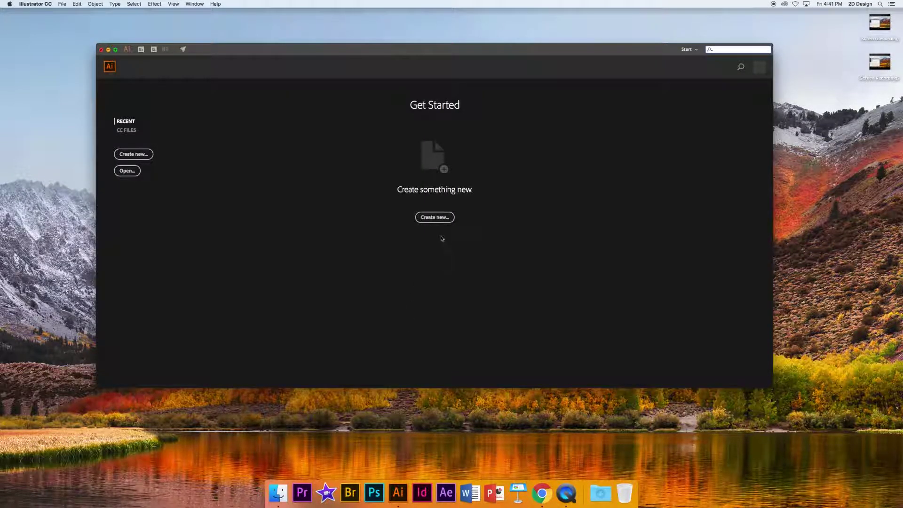
{"action": "left_click", "coordinate": [434, 217]}
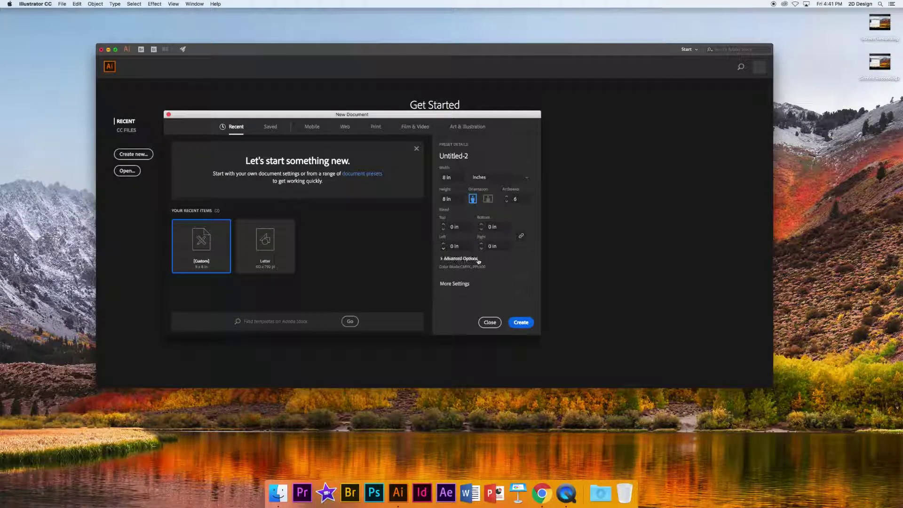
{"action": "left_click", "coordinate": [520, 199]}
{"action": "type", "text": "1"}
{"action": "left_click", "coordinate": [494, 181]}
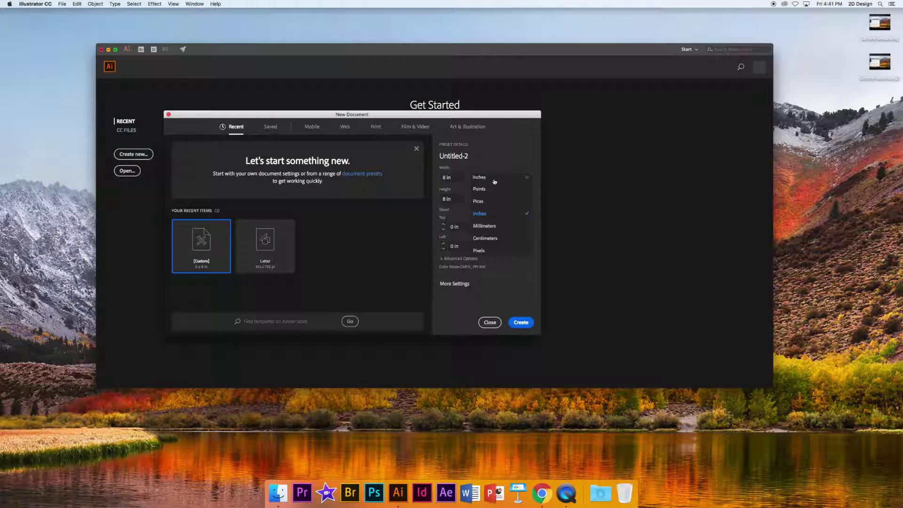
{"action": "left_click", "coordinate": [488, 190]}
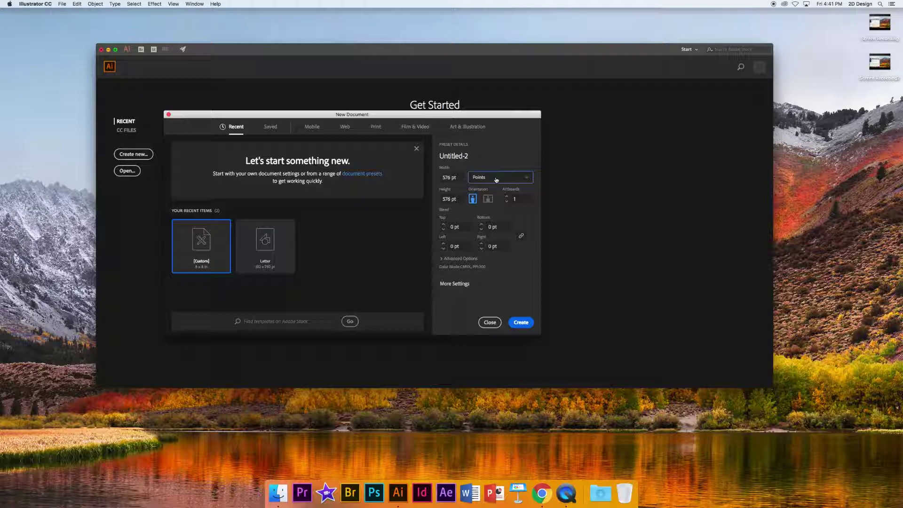
{"action": "left_click", "coordinate": [496, 180]}
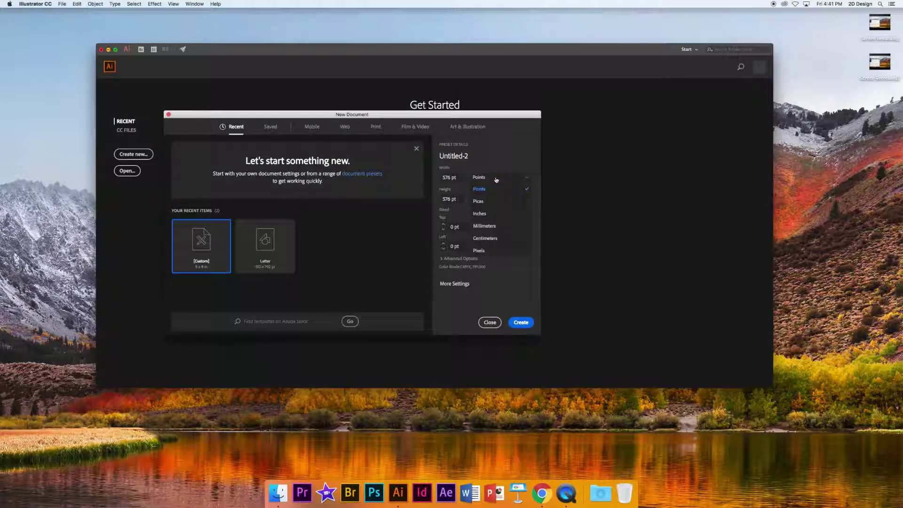
{"action": "left_click", "coordinate": [484, 214]}
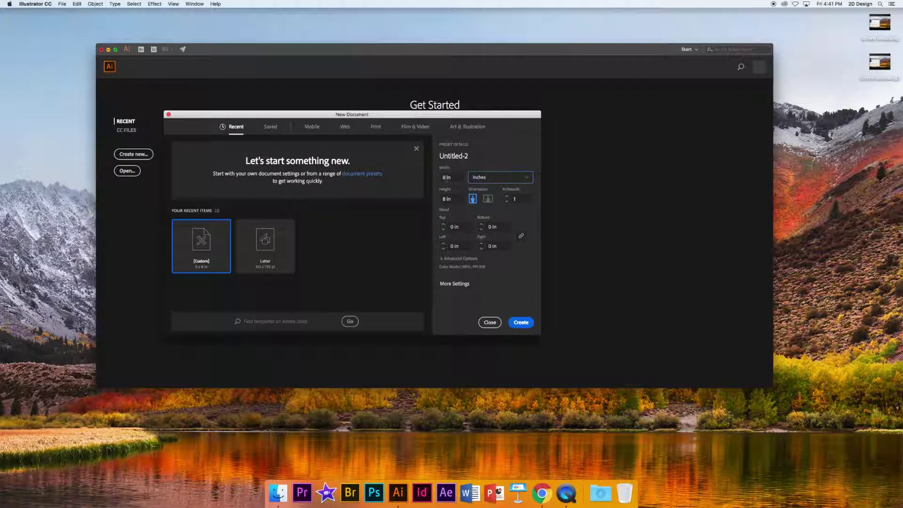
Step: Set the width to 8 in, name it 'exercise 1', create it and maximize the window
{"action": "left_click", "coordinate": [447, 177]}
{"action": "type", "text": "8 in"}
{"action": "key", "text": "shift+Tab"}
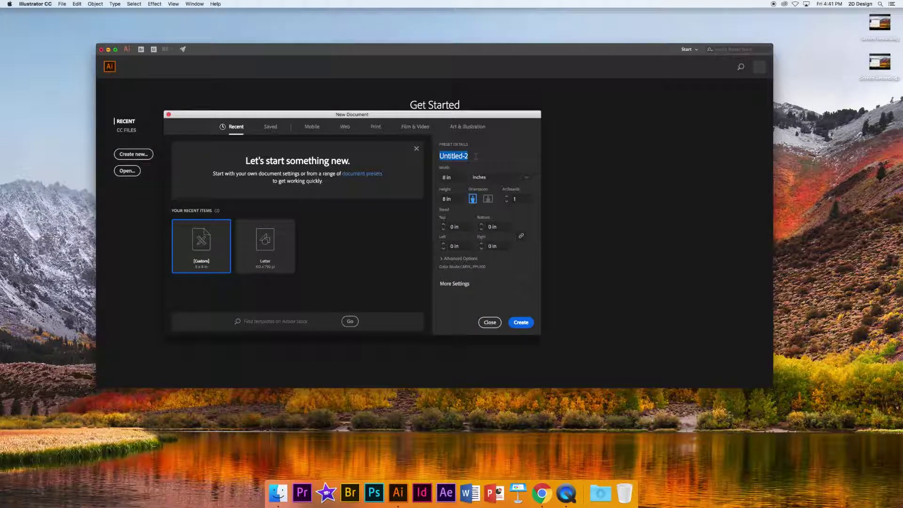
{"action": "type", "text": "exercise 1"}
{"action": "key", "text": "Return"}
{"action": "left_click", "coordinate": [116, 50]}
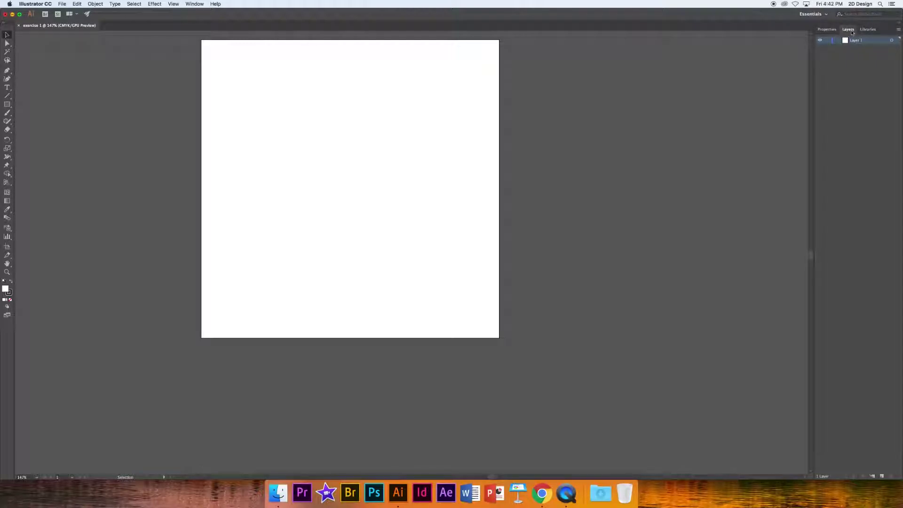
Step: Show the Properties panel for exercise 1 in the right-hand dock
{"action": "left_click", "coordinate": [827, 29]}
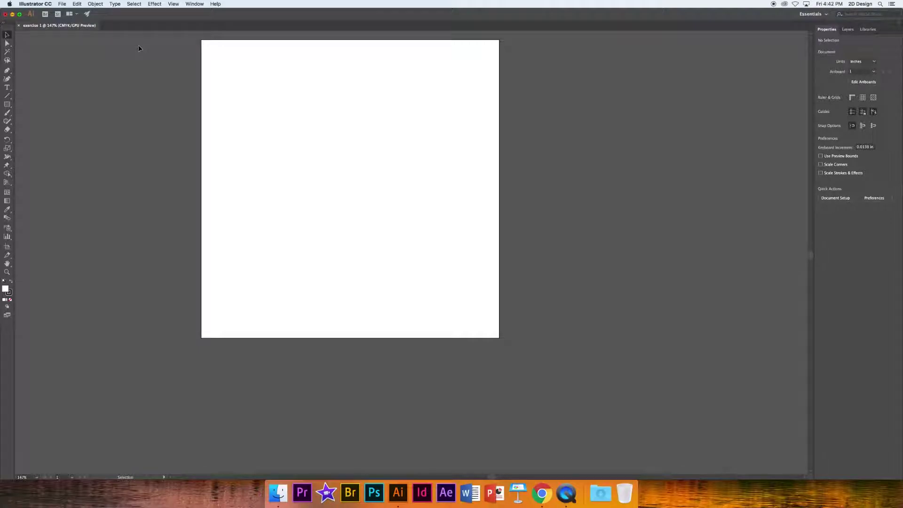
Step: Use File > Place to load T.jpg from the Assignmen2 folder
{"action": "left_click", "coordinate": [62, 4]}
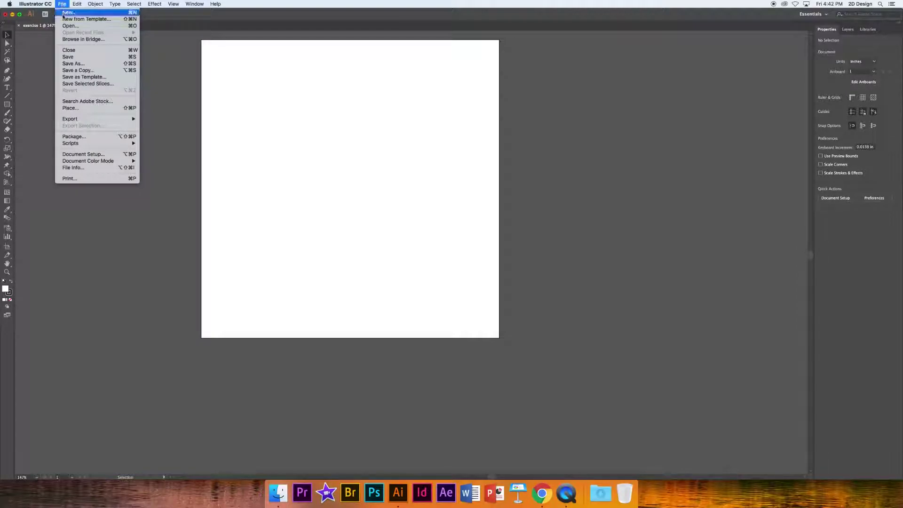
{"action": "left_click", "coordinate": [74, 109]}
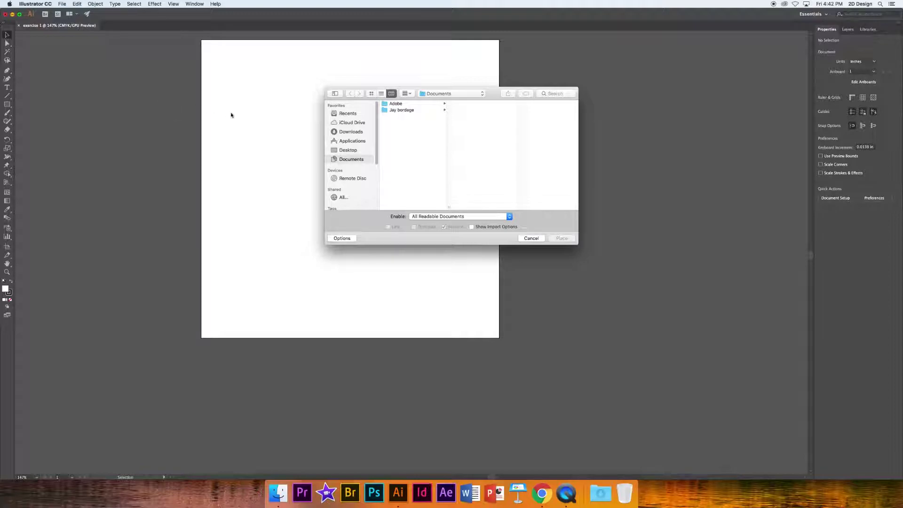
{"action": "left_click", "coordinate": [387, 110]}
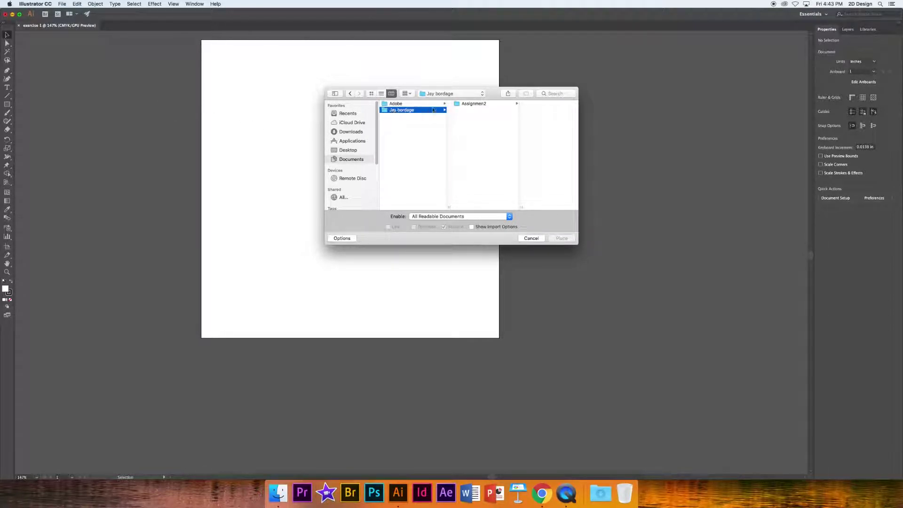
{"action": "left_click", "coordinate": [459, 104]}
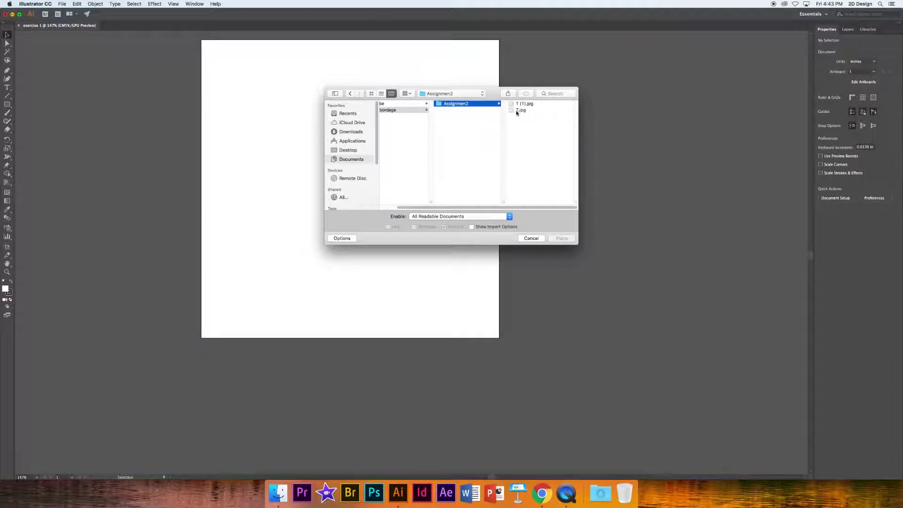
{"action": "left_click", "coordinate": [520, 110]}
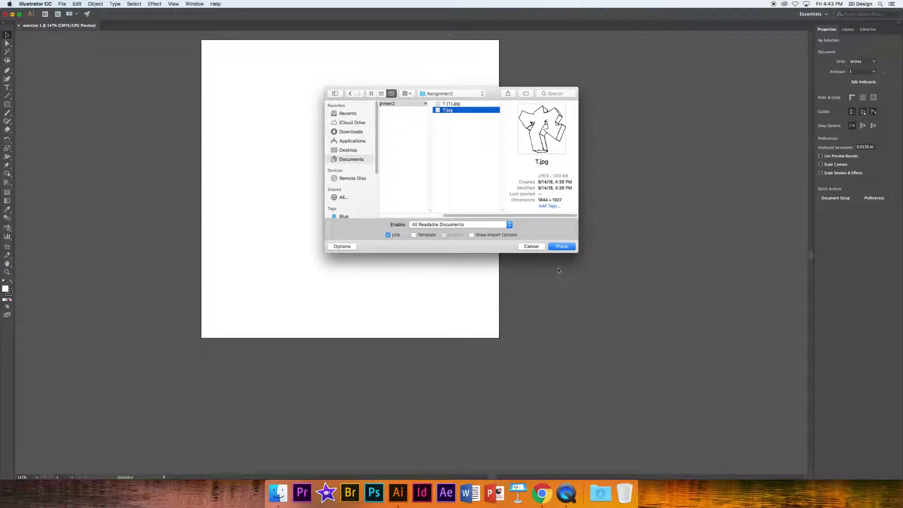
{"action": "left_click", "coordinate": [563, 247]}
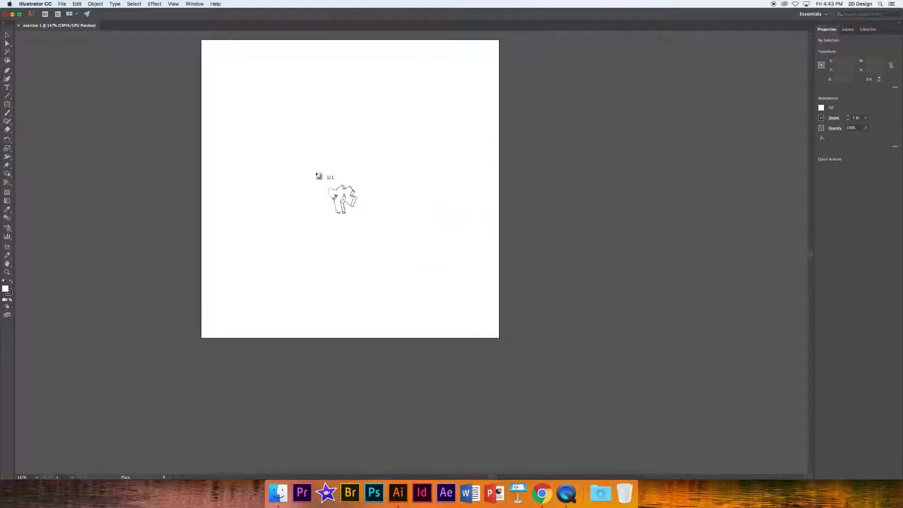
Step: Drop the T sketch on the artboard, resize and align it to fill the page, then deselect
{"action": "left_click", "coordinate": [227, 68]}
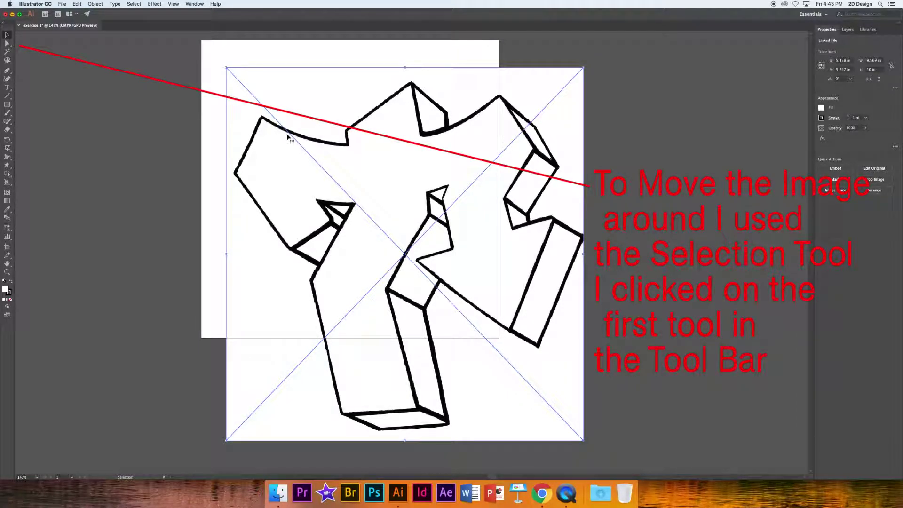
{"action": "left_click_drag", "start_coordinate": [288, 137], "coordinate": [262, 110]}
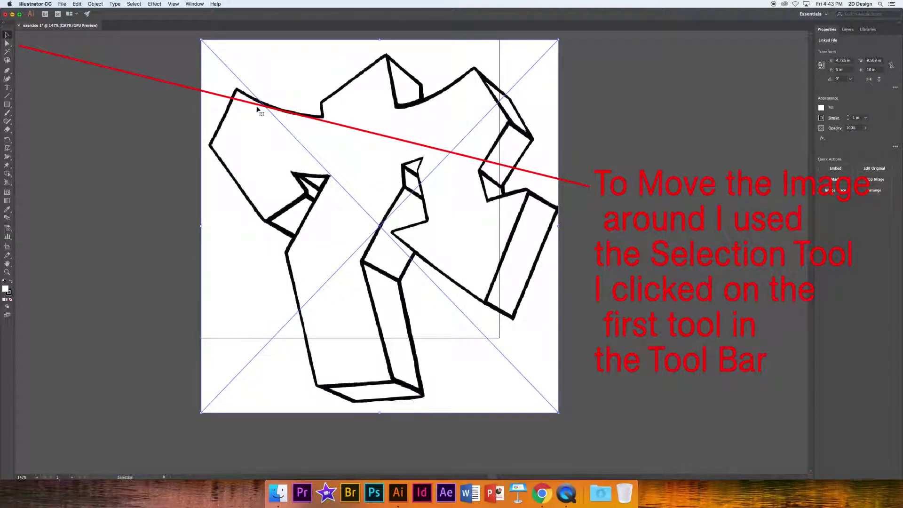
{"action": "mouse_move", "coordinate": [263, 108]}
{"action": "left_mouse_down"}
{"action": "mouse_move", "coordinate": [297, 146]}
{"action": "mouse_move", "coordinate": [282, 138]}
{"action": "left_mouse_up"}
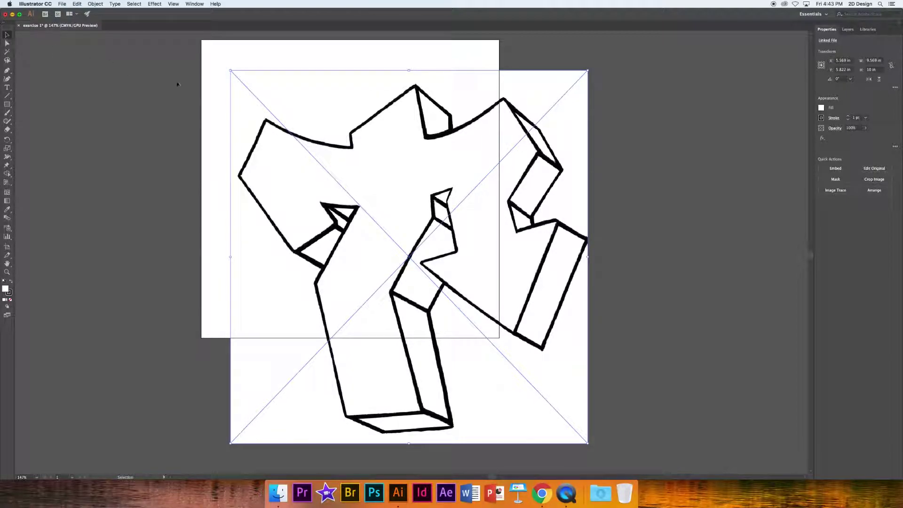
{"action": "left_click_drag", "start_coordinate": [275, 141], "coordinate": [252, 113]}
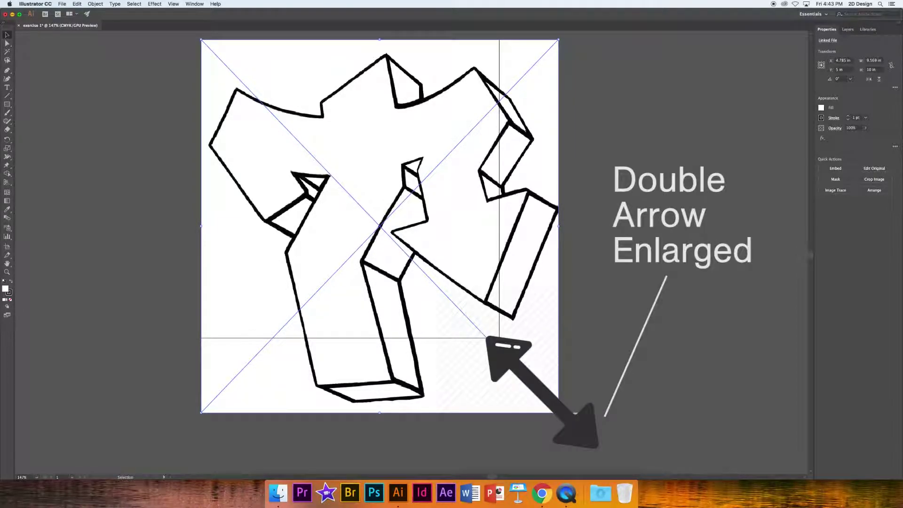
{"action": "left_click_drag", "start_coordinate": [559, 412], "coordinate": [487, 337]}
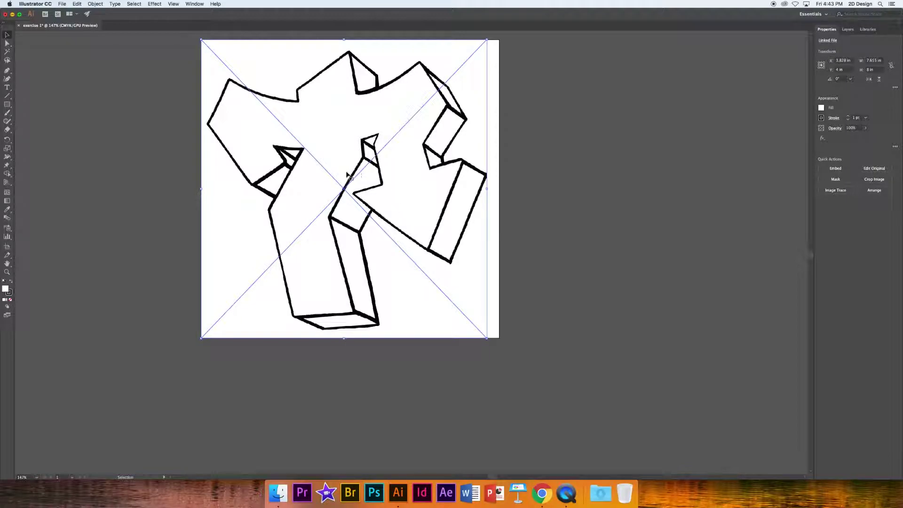
{"action": "left_click_drag", "start_coordinate": [343, 180], "coordinate": [350, 179]}
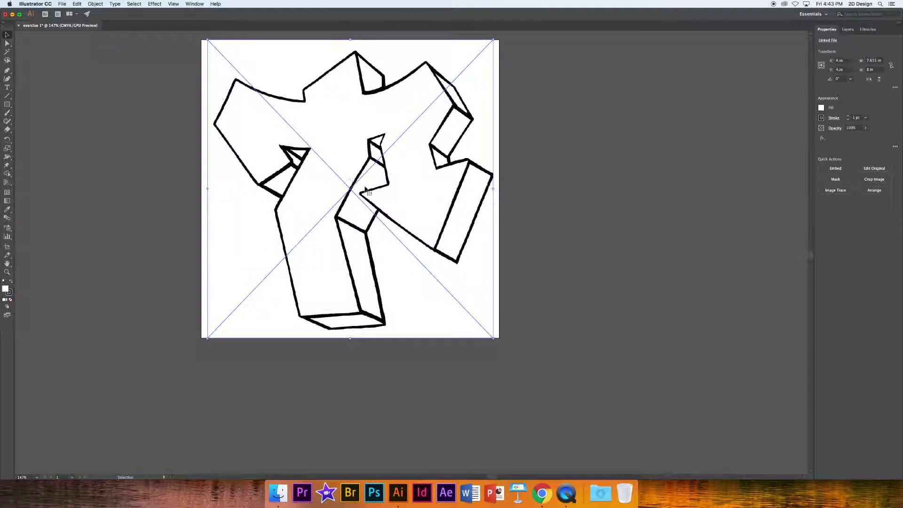
{"action": "left_click", "coordinate": [527, 243]}
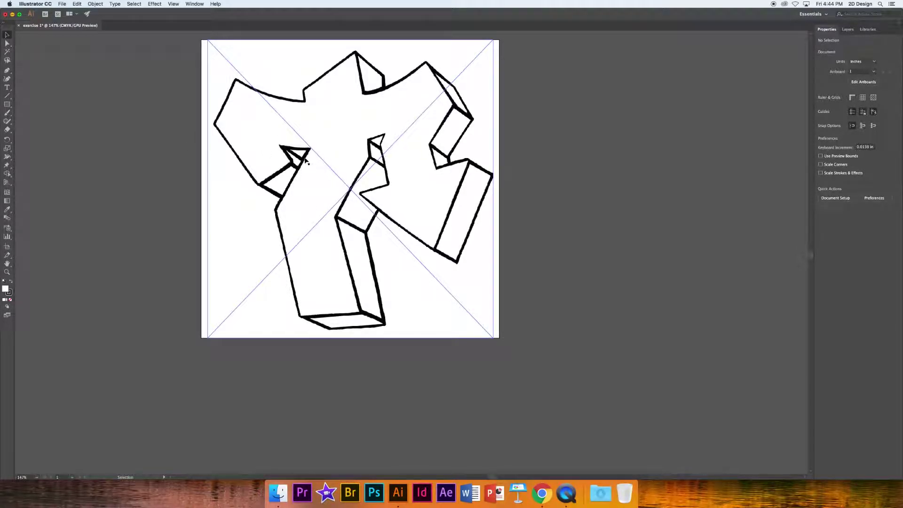
Step: Select the placed T.jpg sketch on the exercise 1 artboard
{"action": "left_click", "coordinate": [365, 162]}
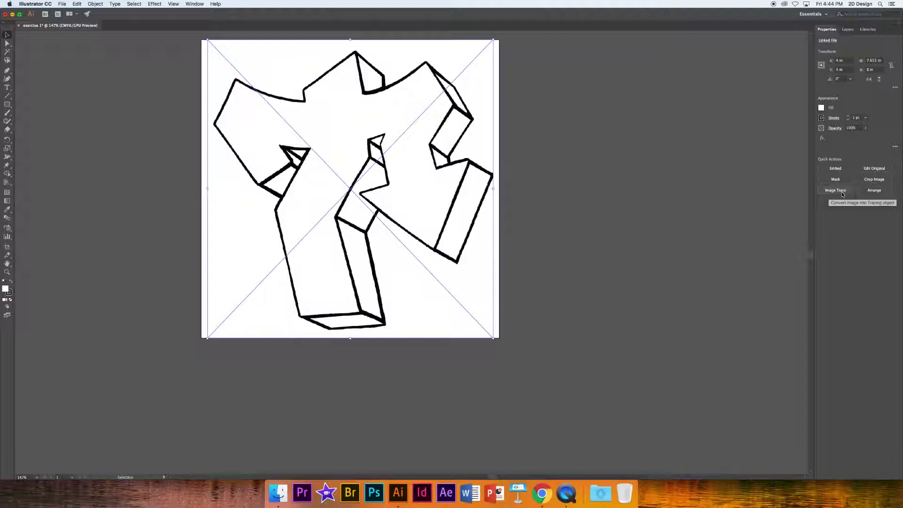
Step: Image Trace the sketch with the Black and White Logo preset, accepting the slow-tracing warning
{"action": "left_click", "coordinate": [836, 190]}
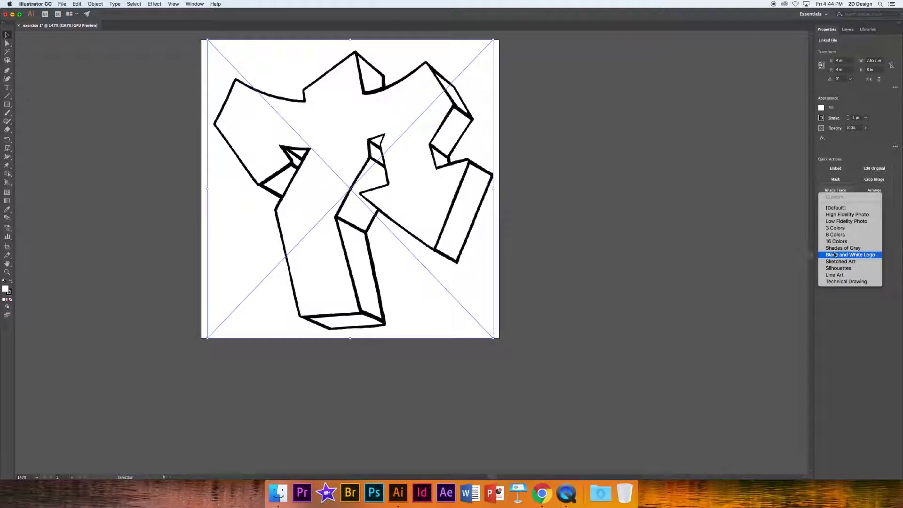
{"action": "left_click", "coordinate": [834, 254]}
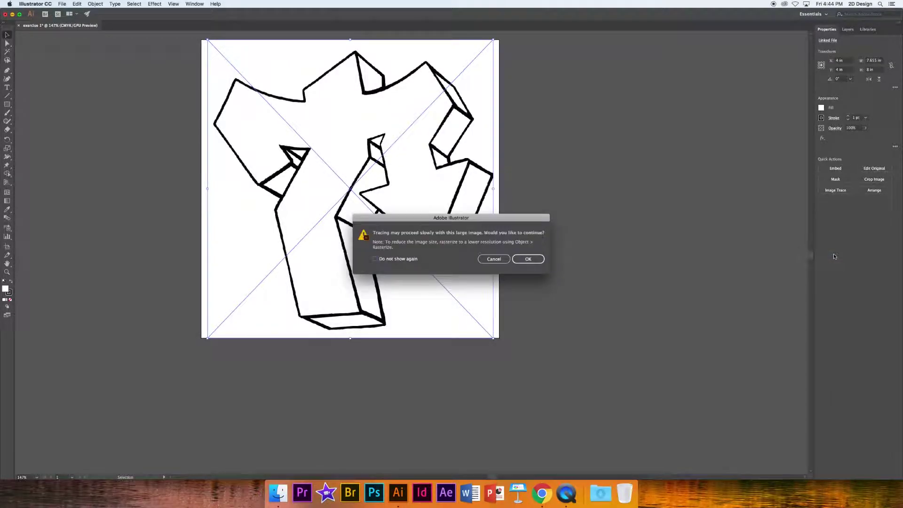
{"action": "left_click", "coordinate": [537, 259]}
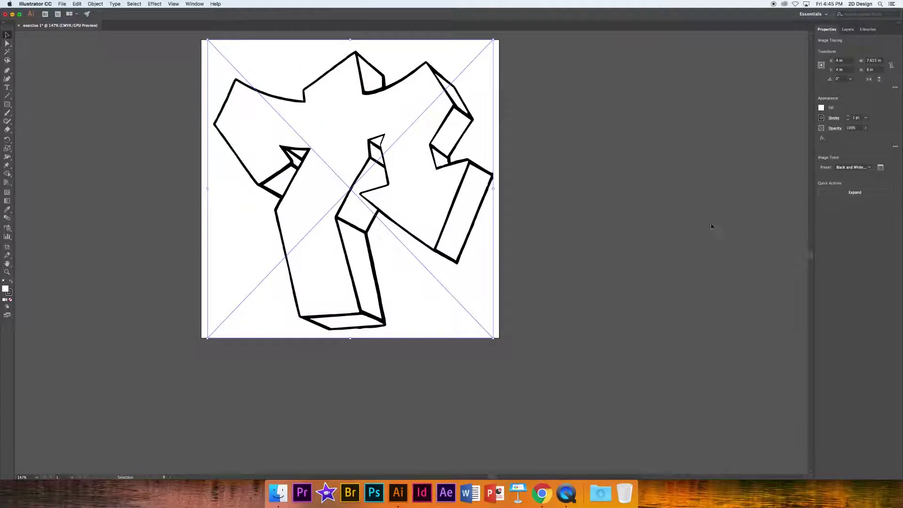
Step: Expand the tracing and ungroup the resulting paths
{"action": "left_click", "coordinate": [840, 194]}
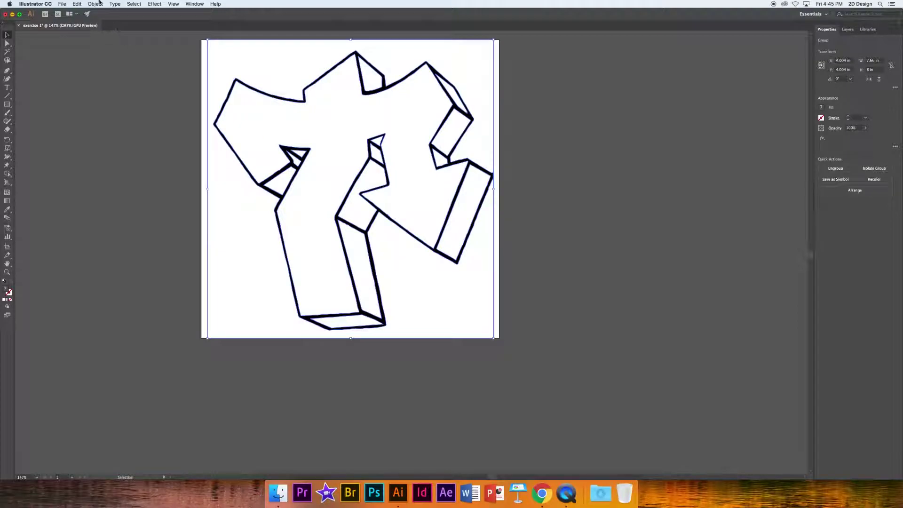
{"action": "left_click", "coordinate": [95, 3]}
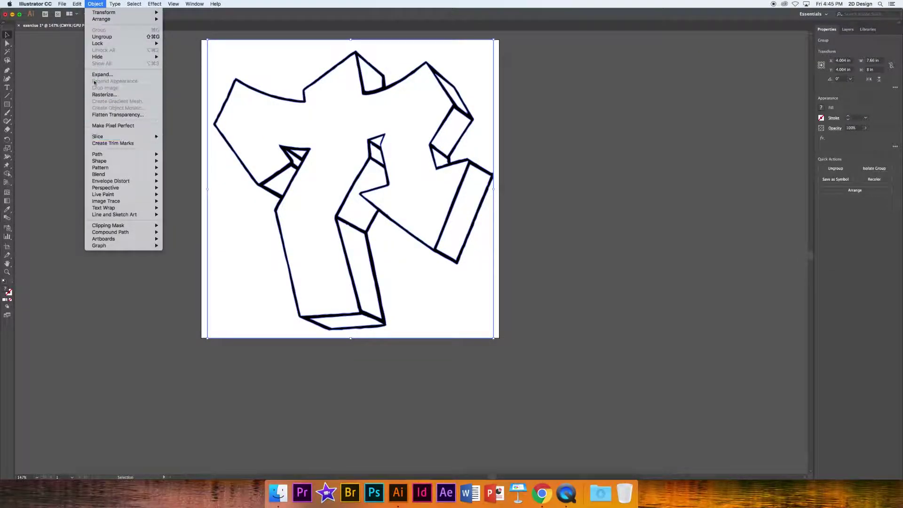
{"action": "left_click", "coordinate": [105, 36]}
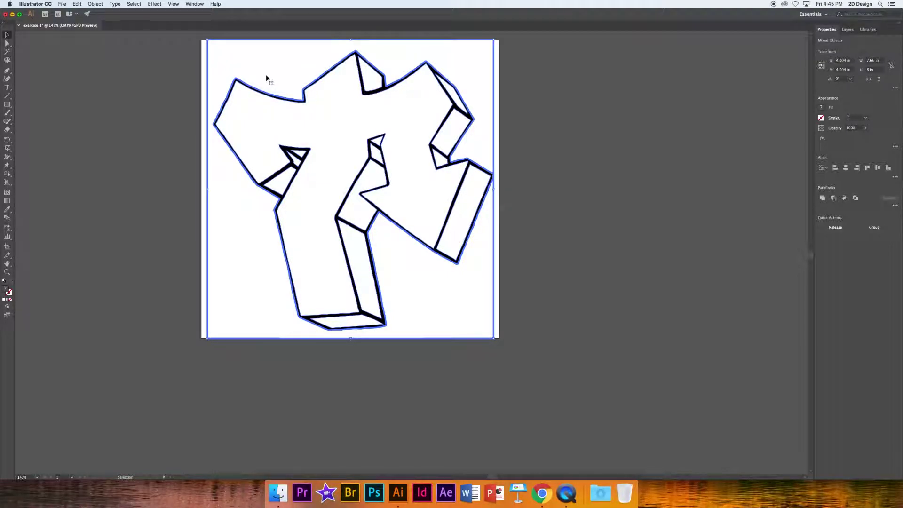
Step: Remove the white background compound path, leaving only the black letter outlines
{"action": "key", "text": "Delete"}
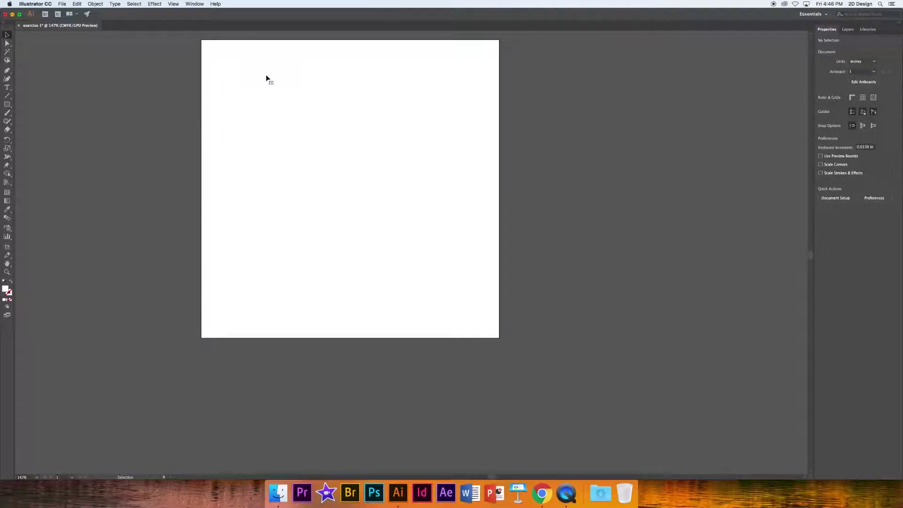
{"action": "key", "text": "super+z"}
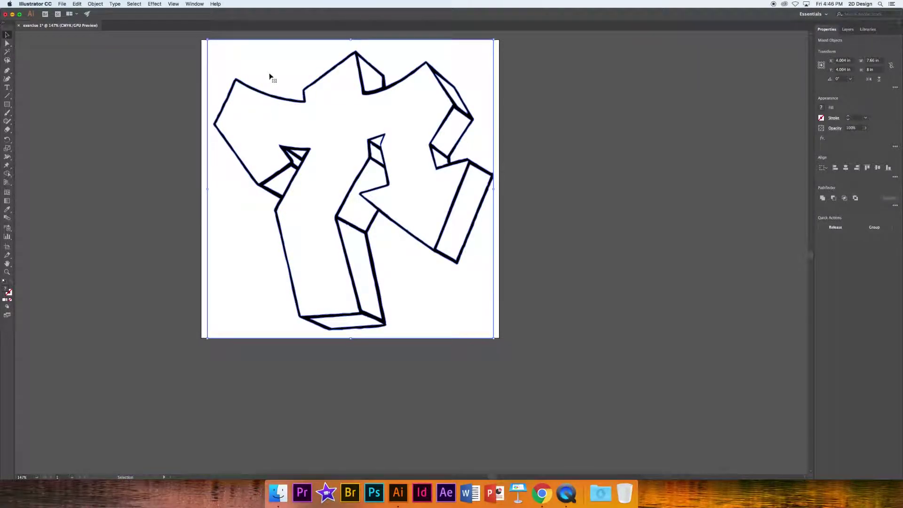
{"action": "left_click", "coordinate": [186, 70]}
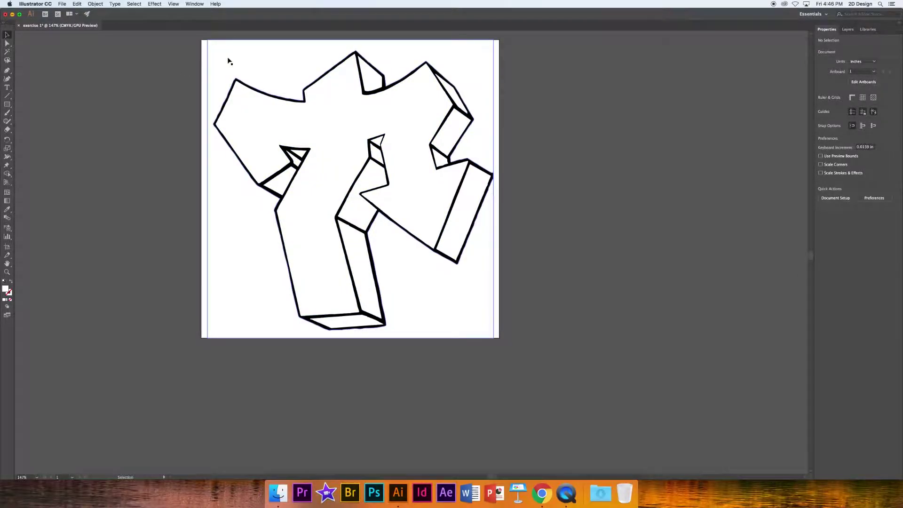
{"action": "left_click", "coordinate": [229, 61]}
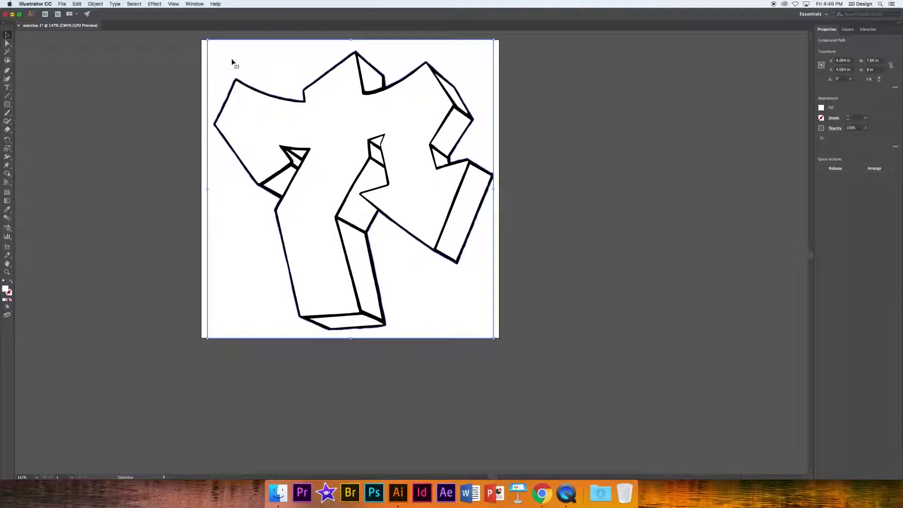
{"action": "key", "text": "super+shift+a"}
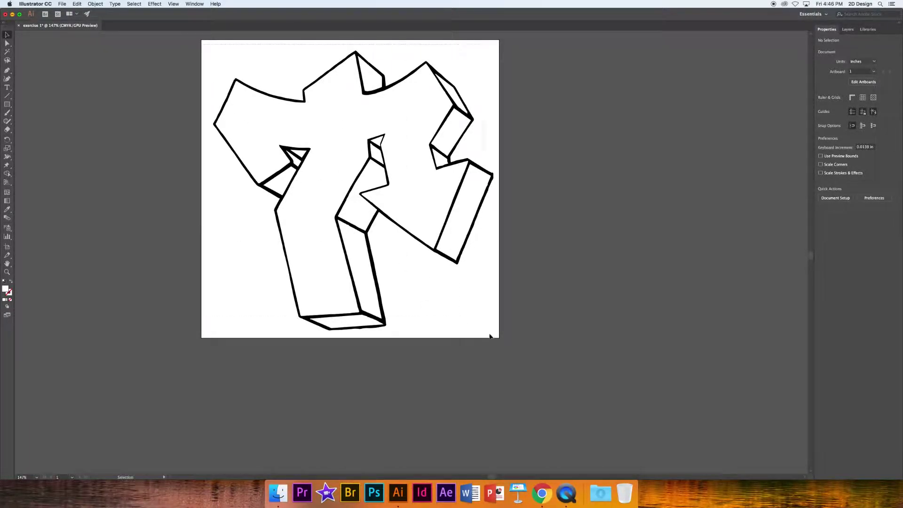
Step: Select all the traced outlines and make them a Live Paint group
{"action": "key", "text": "super+a"}
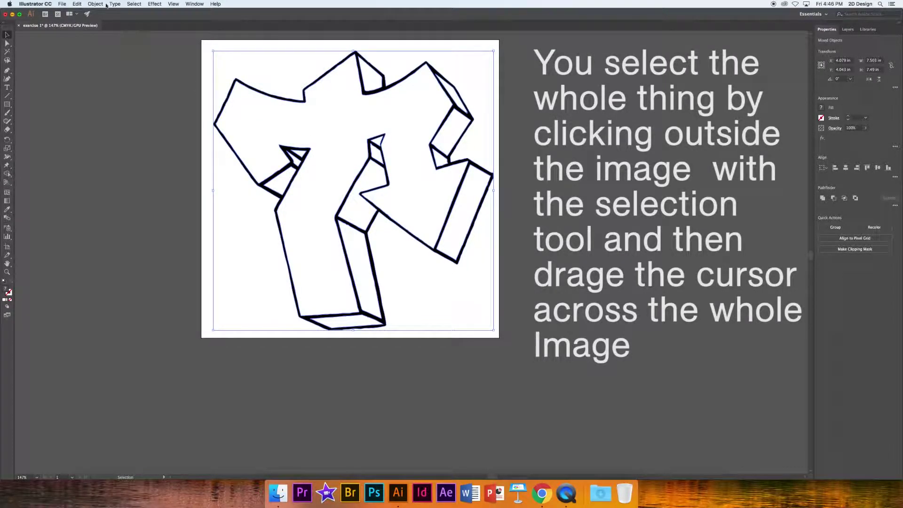
{"action": "left_click", "coordinate": [94, 4]}
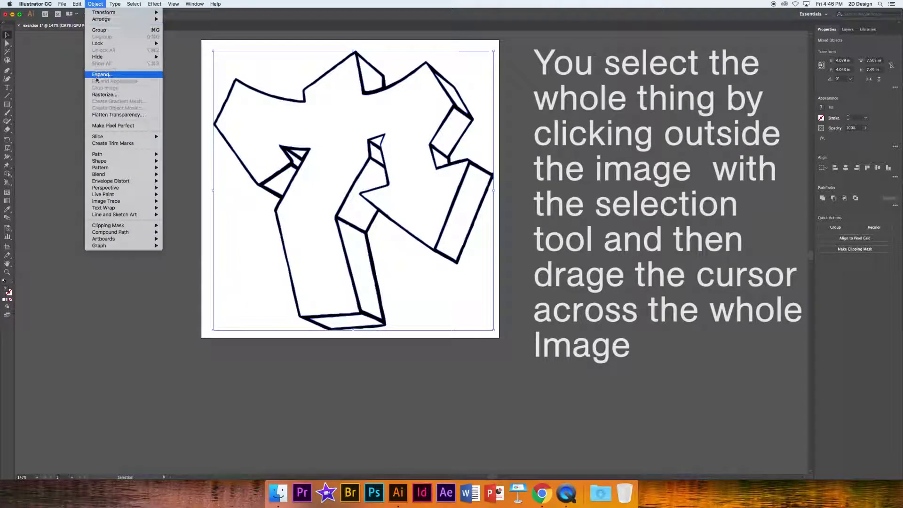
{"action": "mouse_move", "coordinate": [107, 196]}
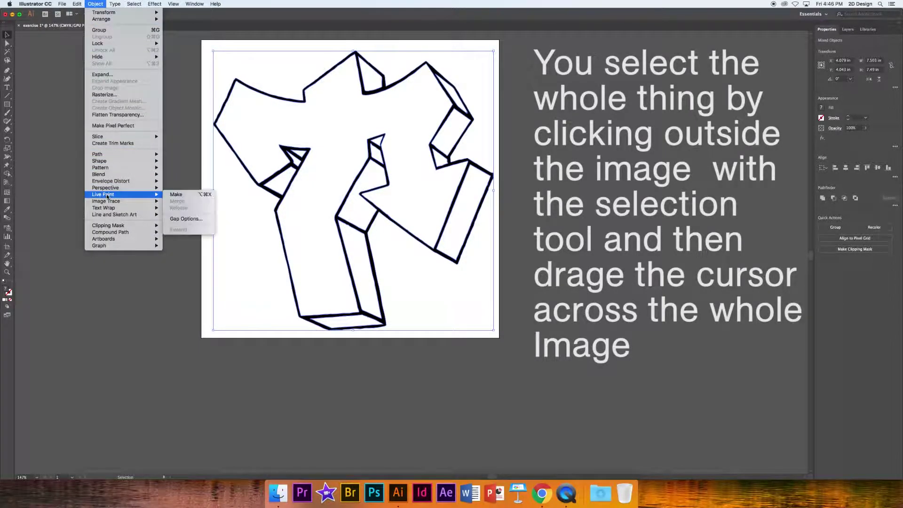
{"action": "left_click", "coordinate": [182, 195]}
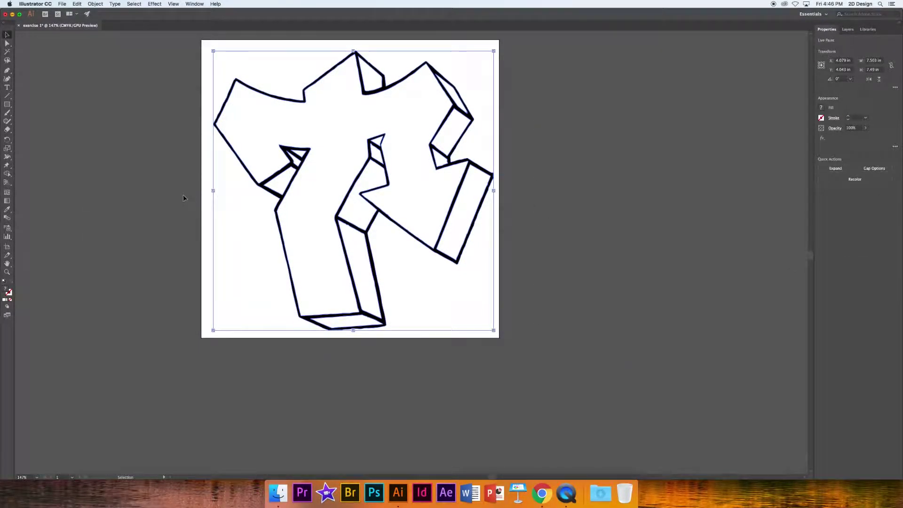
Step: Pick the Live Paint Bucket from the Shape Builder flyout and highlight the letter's faces
{"action": "left_click", "coordinate": [9, 175]}
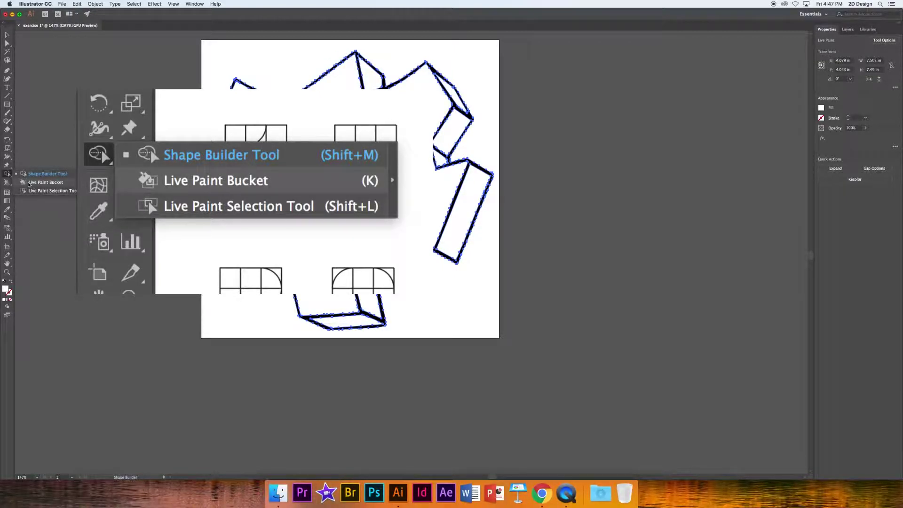
{"action": "left_click", "coordinate": [30, 182]}
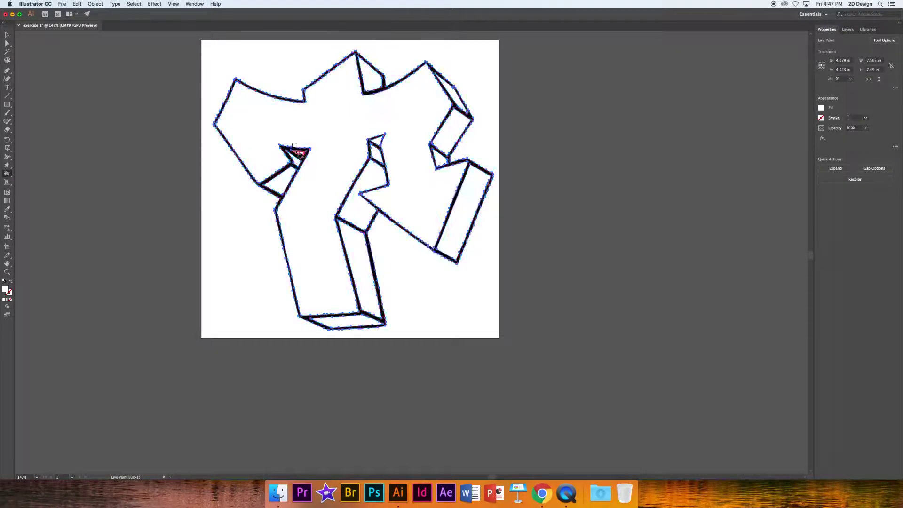
{"action": "triple_click", "coordinate": [355, 196]}
Step: Show the Swatches panel, move it beside the artboard and enlarge it to show more colours
{"action": "left_click", "coordinate": [194, 4]}
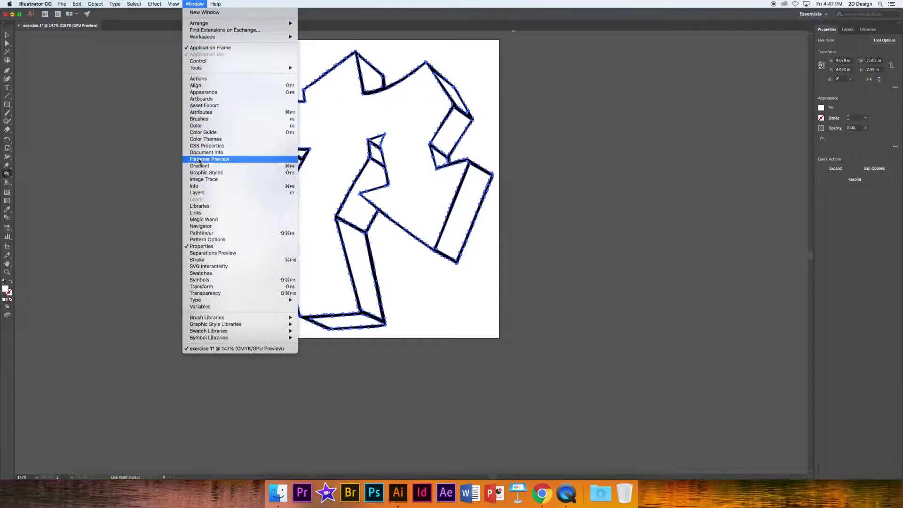
{"action": "left_click", "coordinate": [201, 273]}
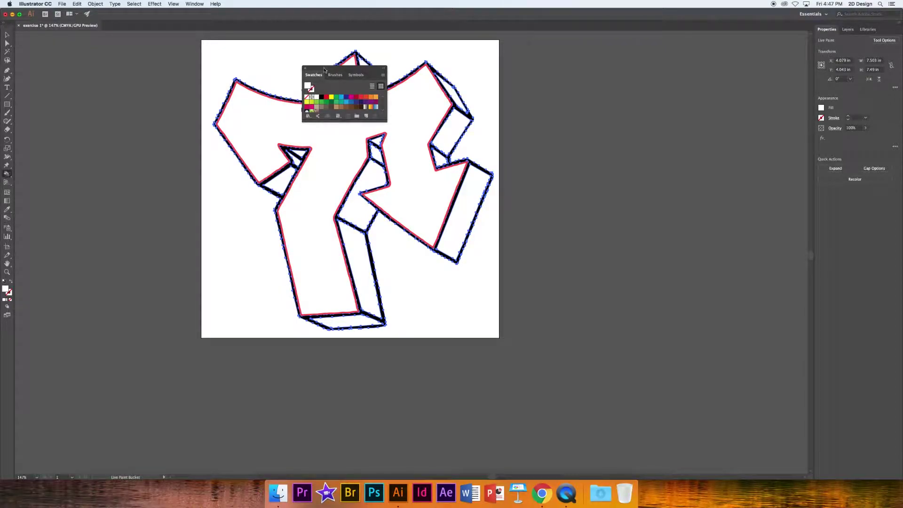
{"action": "left_click_drag", "start_coordinate": [324, 70], "coordinate": [600, 61]}
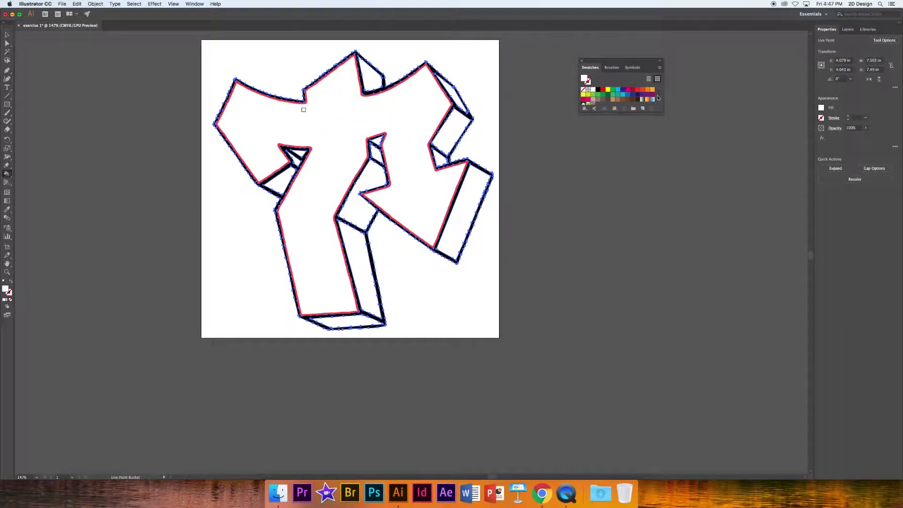
{"action": "left_click_drag", "start_coordinate": [660, 113], "coordinate": [675, 163]}
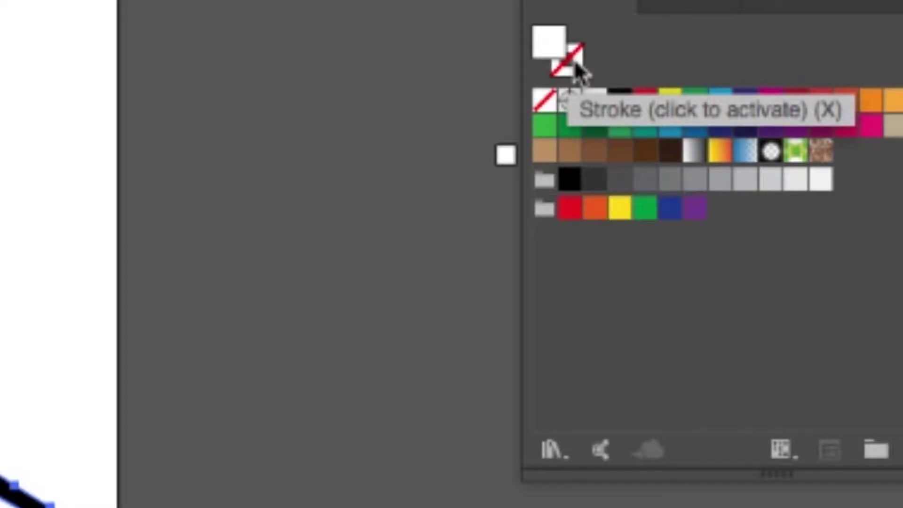
Step: Bring the Fill box in front of the Stroke box in the Swatches panel
{"action": "left_click", "coordinate": [578, 70]}
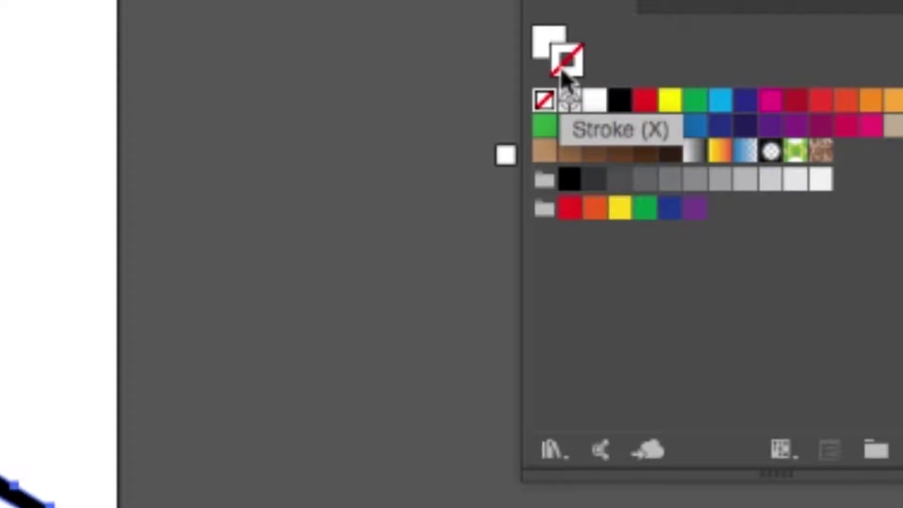
{"action": "left_click", "coordinate": [545, 41]}
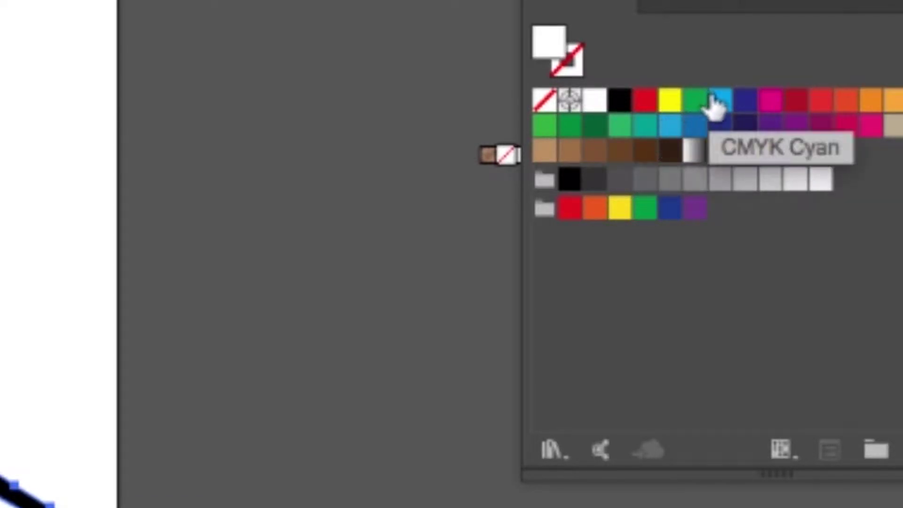
{"action": "left_click_drag", "start_coordinate": [697, 125], "coordinate": [150, 505]}
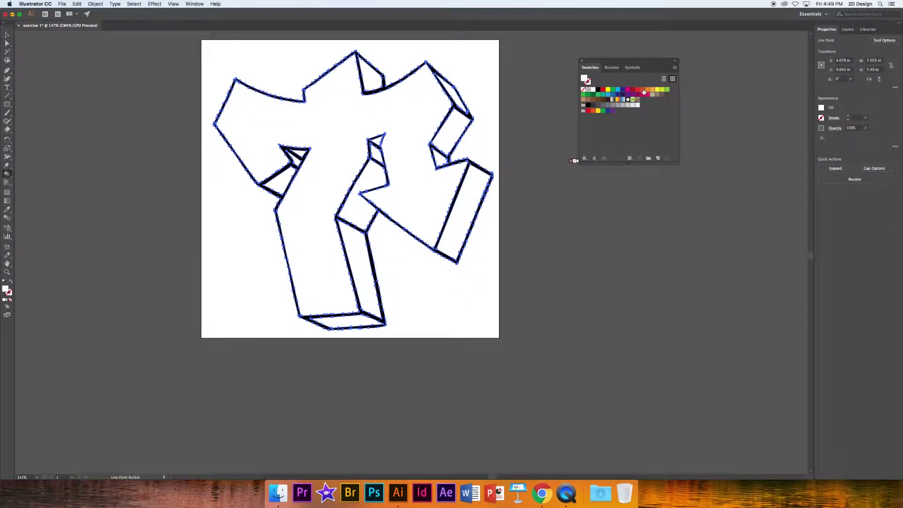
Step: Fill the letter's front face red, then paint the small notch side faces blue
{"action": "left_click", "coordinate": [642, 89]}
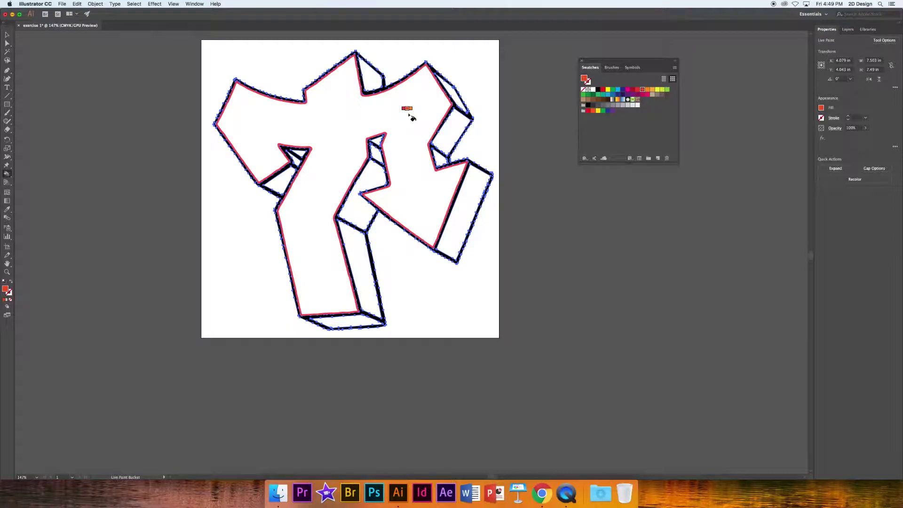
{"action": "left_click", "coordinate": [411, 116]}
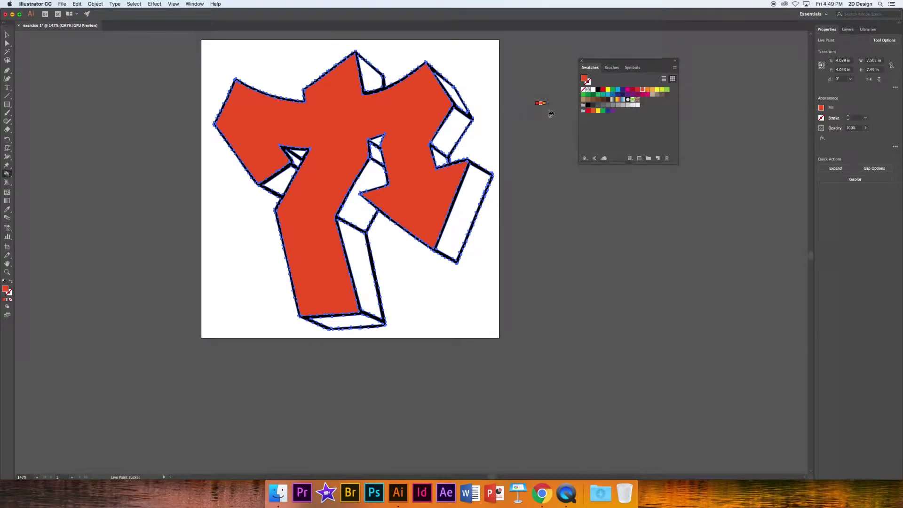
{"action": "left_click", "coordinate": [613, 94]}
{"action": "left_click", "coordinate": [292, 181]}
{"action": "left_click", "coordinate": [296, 162]}
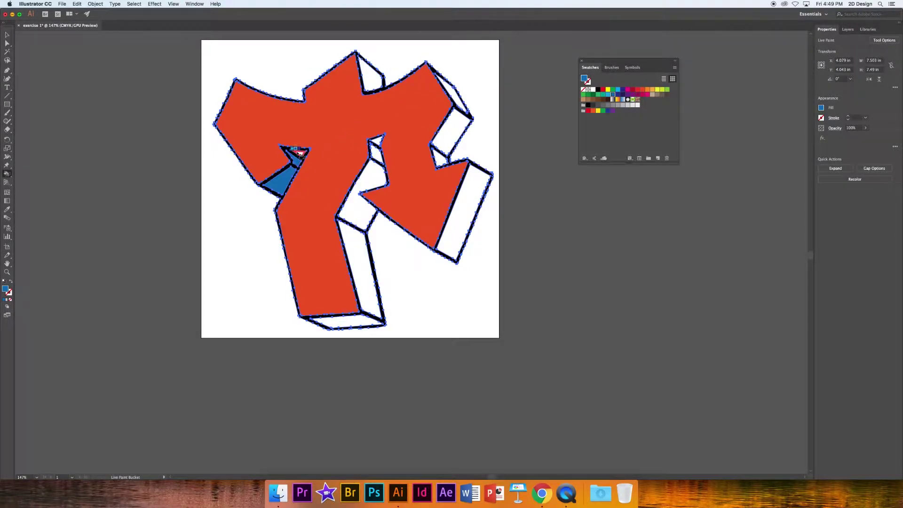
{"action": "left_click", "coordinate": [299, 151]}
{"action": "left_click", "coordinate": [376, 156]}
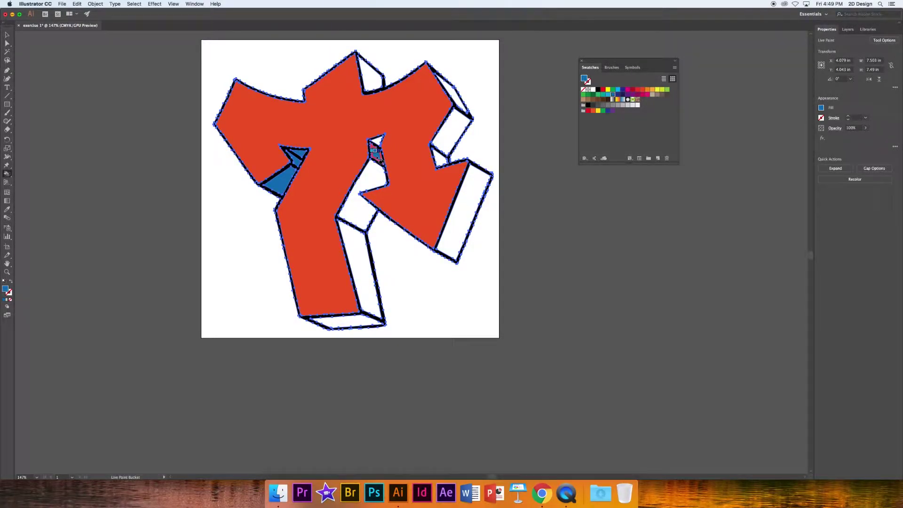
Step: Undo an accidental blue edge stroke and fill the remaining side, top and stem faces blue
{"action": "left_click", "coordinate": [463, 191]}
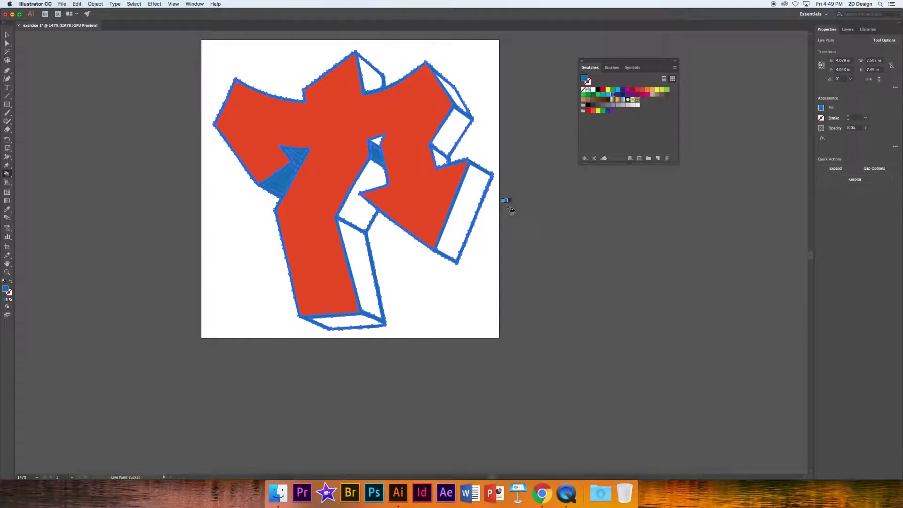
{"action": "key", "text": "super+z"}
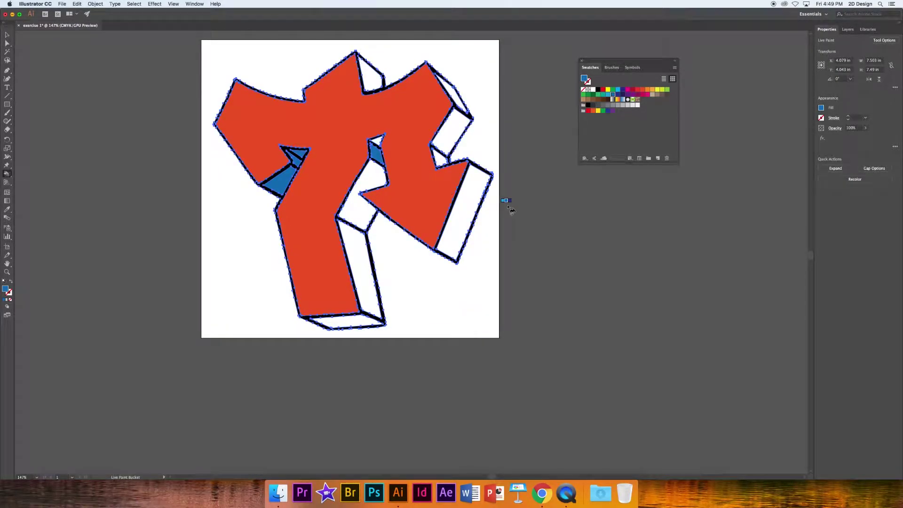
{"action": "left_click", "coordinate": [451, 131]}
{"action": "left_click", "coordinate": [449, 92]}
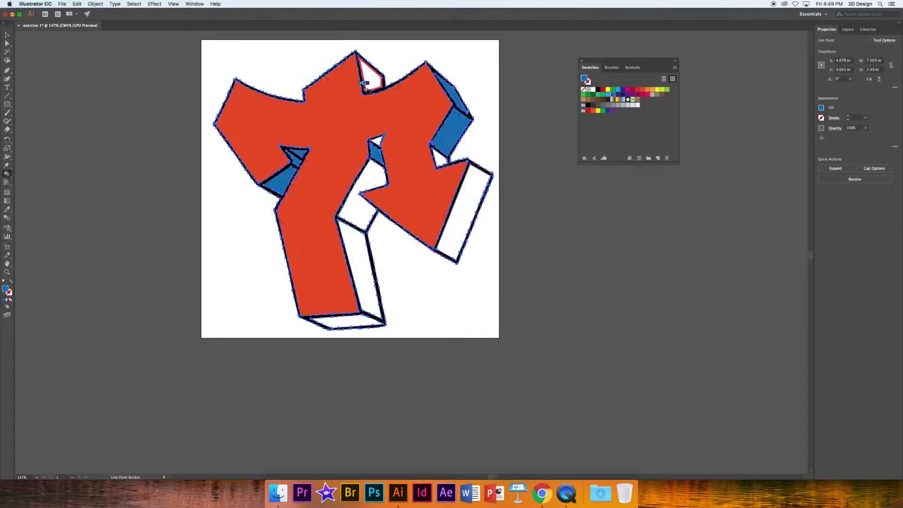
{"action": "left_click", "coordinate": [371, 85]}
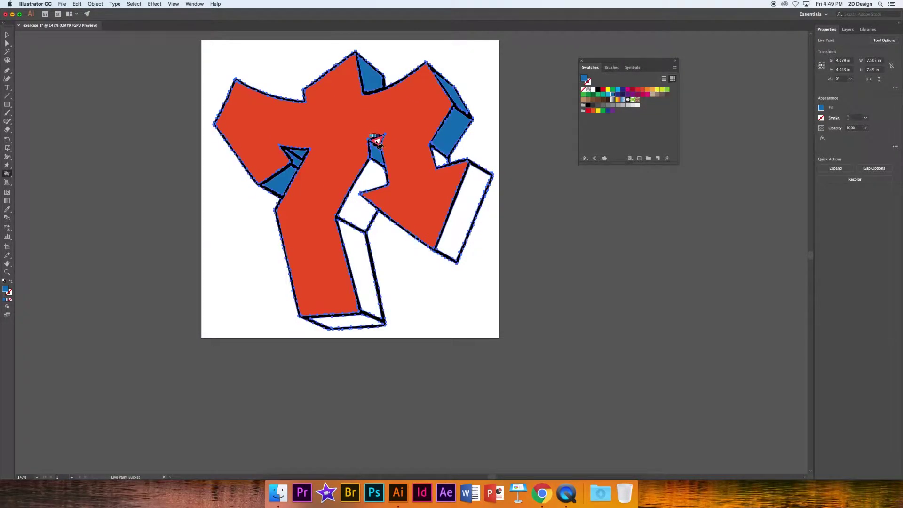
{"action": "left_click", "coordinate": [363, 185]}
{"action": "left_click", "coordinate": [359, 260]}
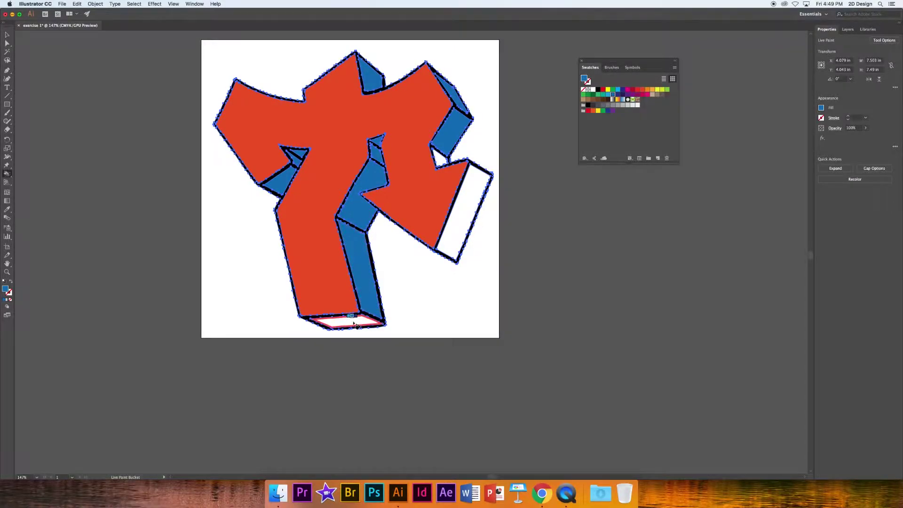
{"action": "left_click", "coordinate": [353, 323]}
{"action": "left_click", "coordinate": [461, 217]}
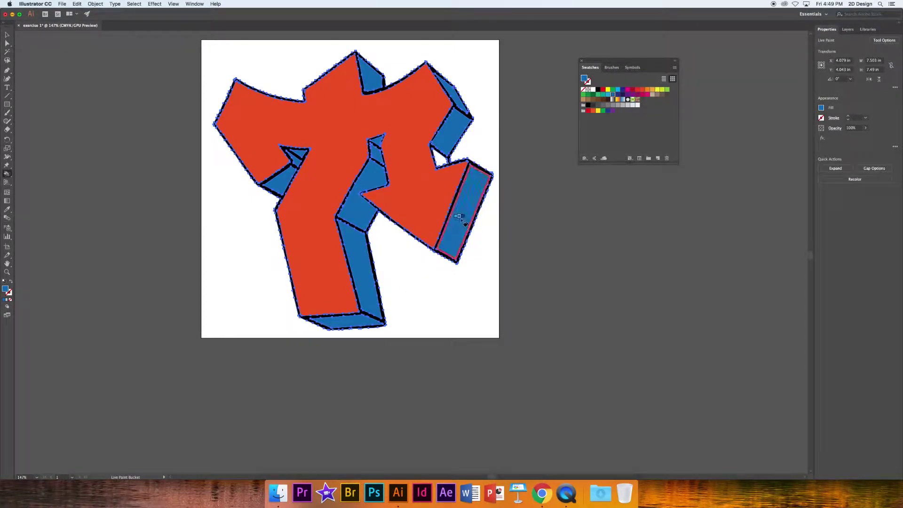
{"action": "left_click", "coordinate": [438, 157]}
Step: Zoom in to 400% on the bottom face of the T's lower stem
{"action": "left_click", "coordinate": [7, 272]}
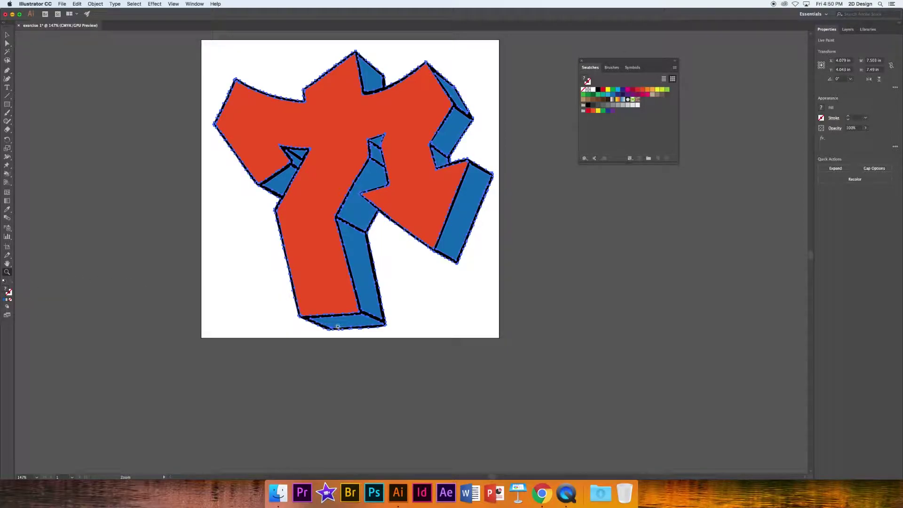
{"action": "left_click", "coordinate": [338, 324]}
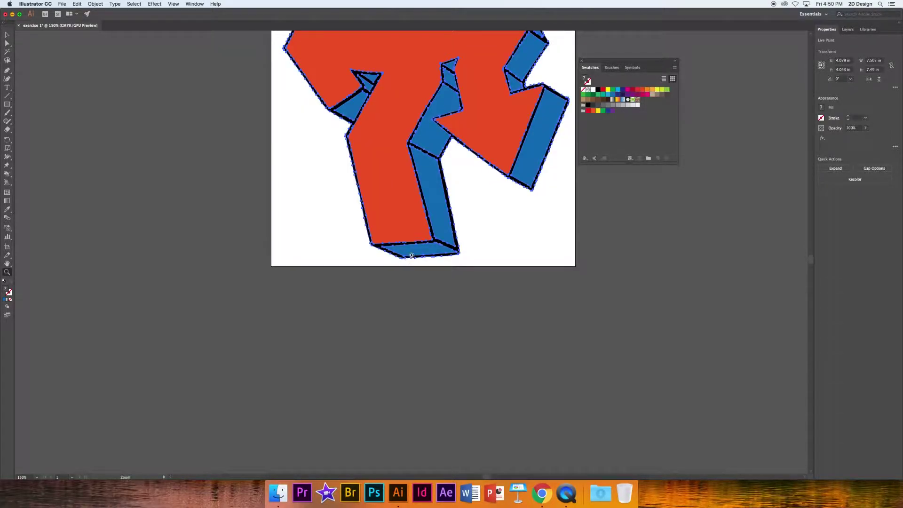
{"action": "left_click", "coordinate": [411, 256]}
{"action": "left_click", "coordinate": [412, 255]}
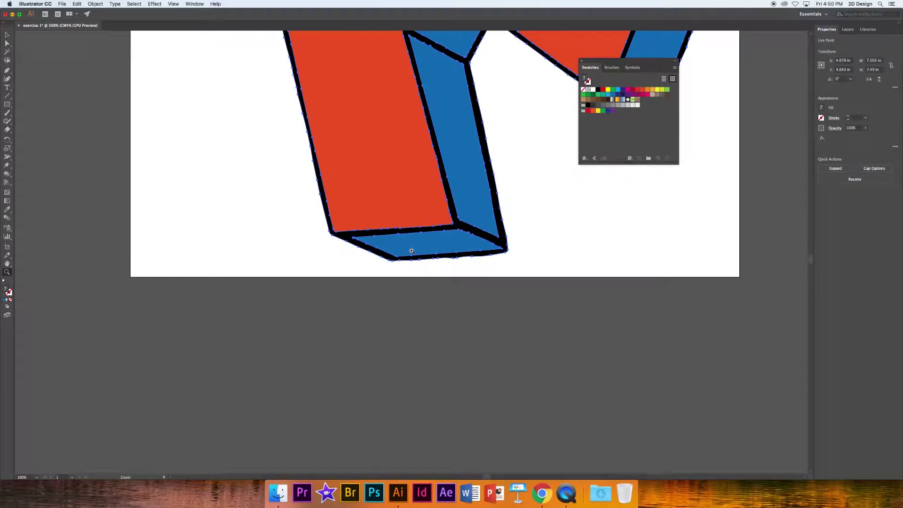
{"action": "left_click", "coordinate": [411, 251]}
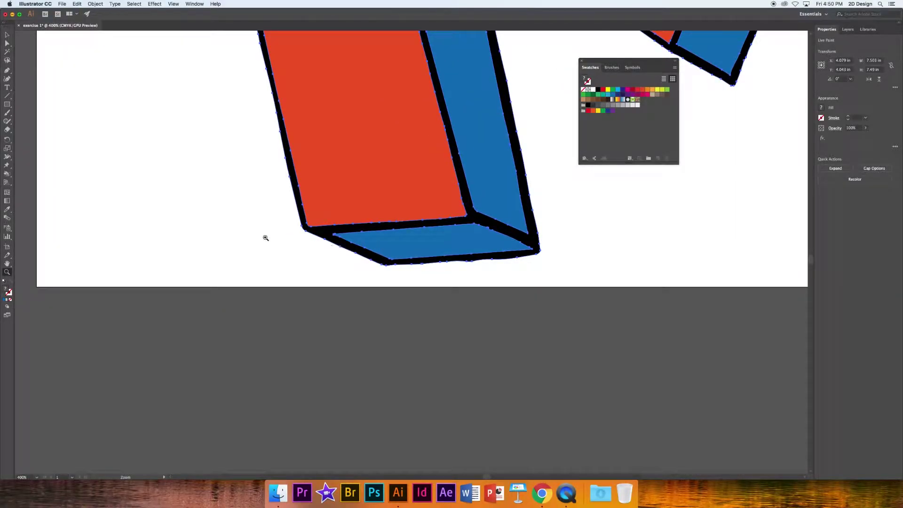
Step: Draw a black-stroked line across the left end of the stem's bottom face
{"action": "left_click", "coordinate": [7, 97]}
{"action": "left_click_drag", "start_coordinate": [345, 229], "coordinate": [412, 260]}
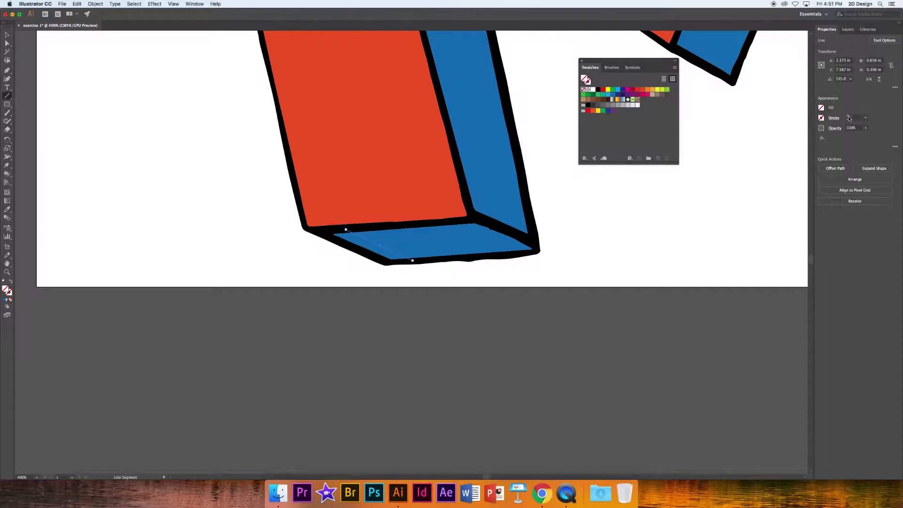
{"action": "left_click", "coordinate": [849, 117]}
Step: Raise the line's stroke weight to 10 pt, then reduce it to 8 pt
{"action": "left_click", "coordinate": [849, 117]}
{"action": "left_click", "coordinate": [849, 117]}
{"action": "left_click", "coordinate": [849, 117]}
{"action": "left_click", "coordinate": [849, 117]}
{"action": "left_click", "coordinate": [849, 117]}
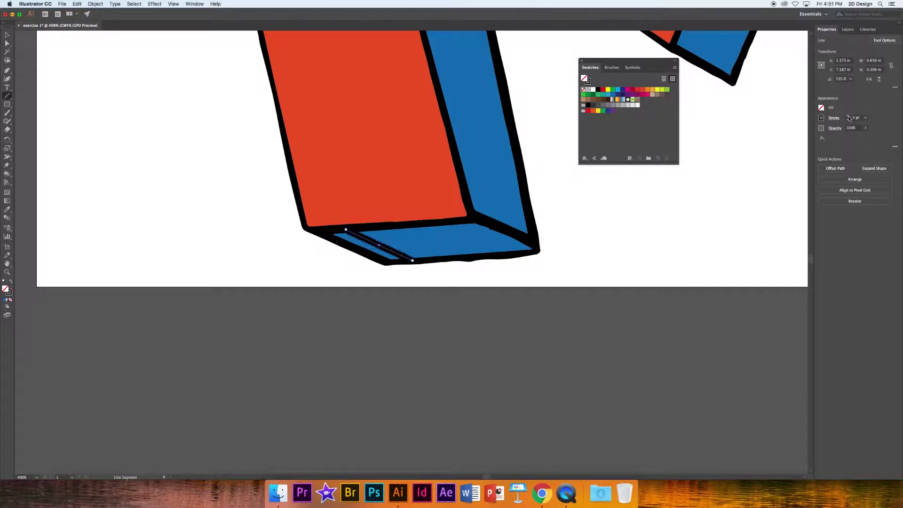
{"action": "left_click", "coordinate": [849, 117]}
{"action": "left_click", "coordinate": [848, 117]}
{"action": "left_click", "coordinate": [848, 117]}
{"action": "left_click", "coordinate": [849, 117]}
{"action": "left_click", "coordinate": [849, 117]}
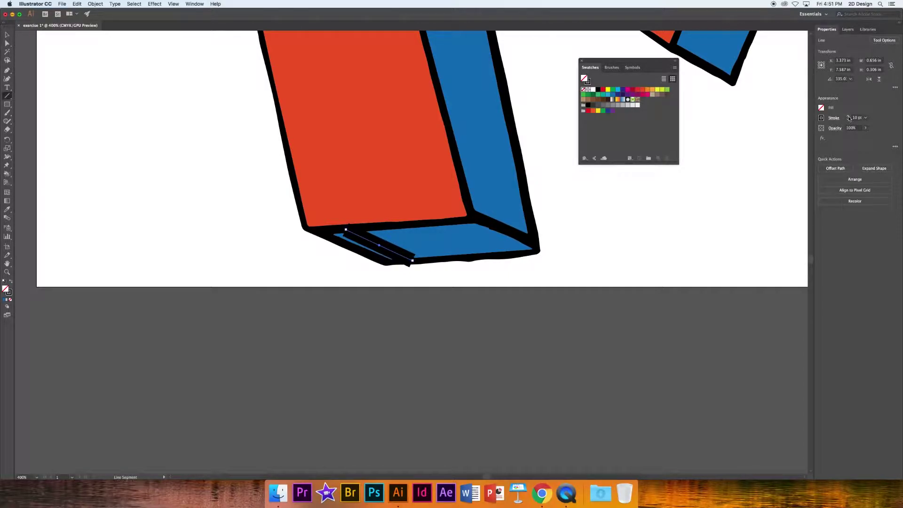
{"action": "left_click", "coordinate": [849, 120]}
{"action": "left_click", "coordinate": [849, 121]}
Step: Convert the black line into a filled shape with Object > Path > Outline Stroke
{"action": "left_click", "coordinate": [95, 3]}
{"action": "mouse_move", "coordinate": [114, 155]}
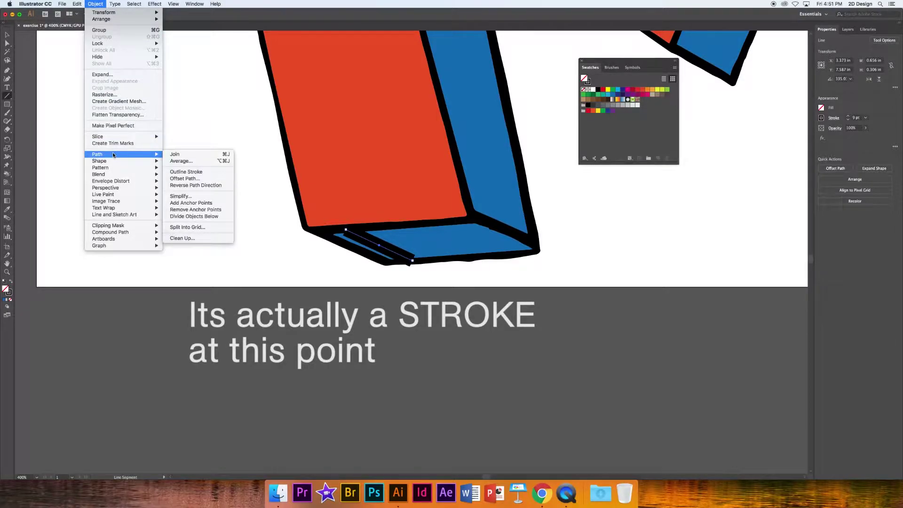
{"action": "left_click", "coordinate": [185, 172]}
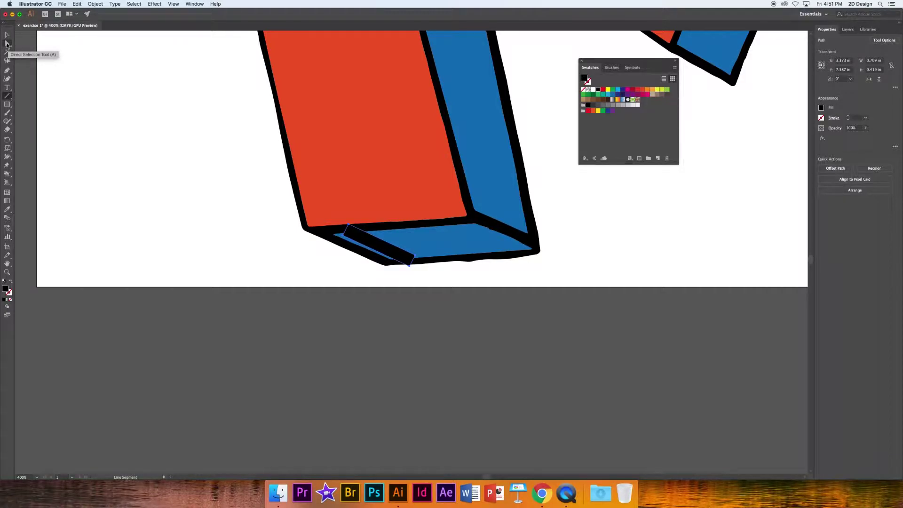
Step: Drag the stripe's anchor points onto the bottom face's left-end edges
{"action": "left_click", "coordinate": [7, 44]}
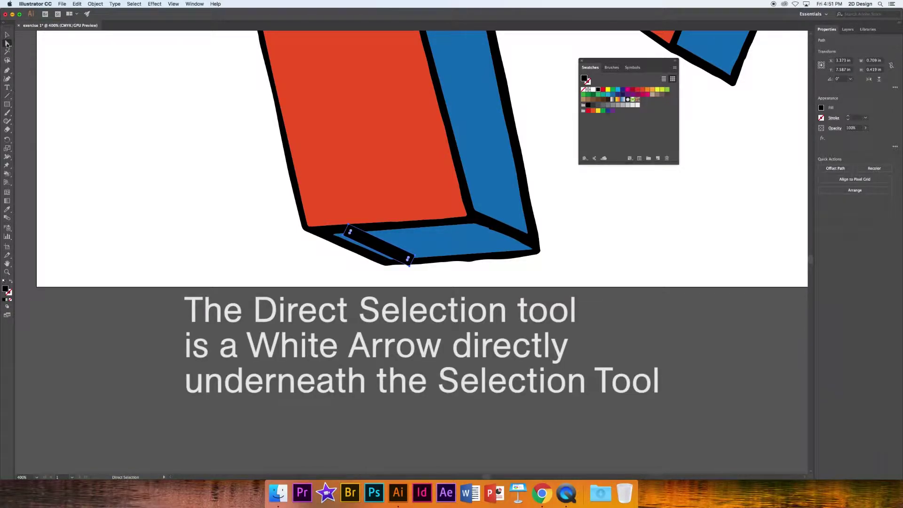
{"action": "left_click", "coordinate": [343, 236]}
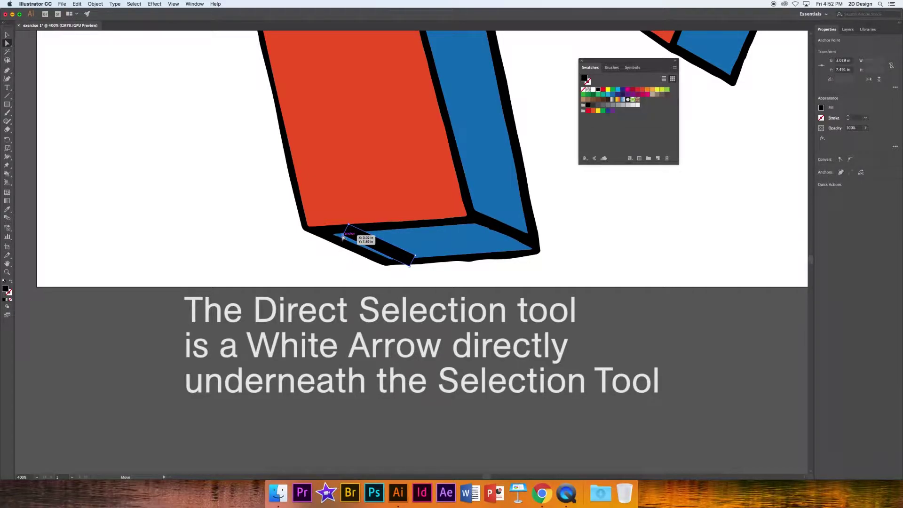
{"action": "left_click_drag", "start_coordinate": [343, 236], "coordinate": [337, 232]}
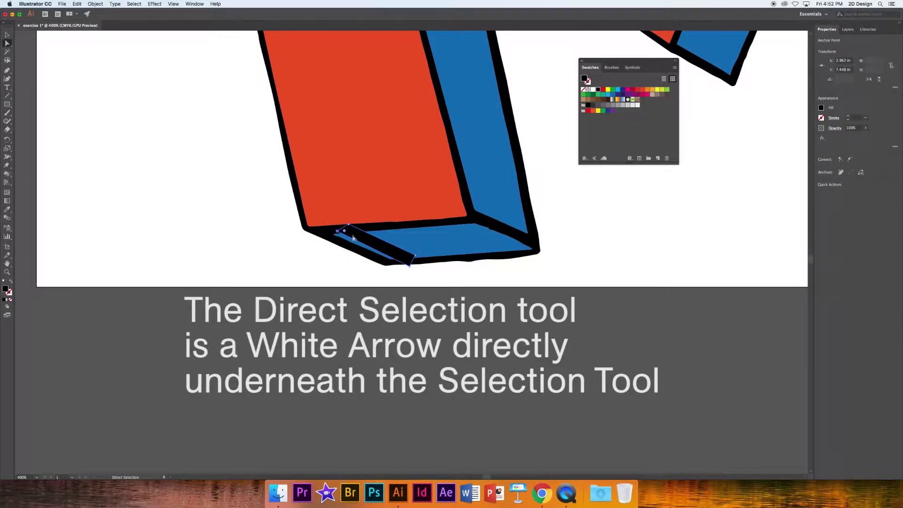
{"action": "left_click_drag", "start_coordinate": [409, 267], "coordinate": [418, 261]}
{"action": "left_click", "coordinate": [415, 257]}
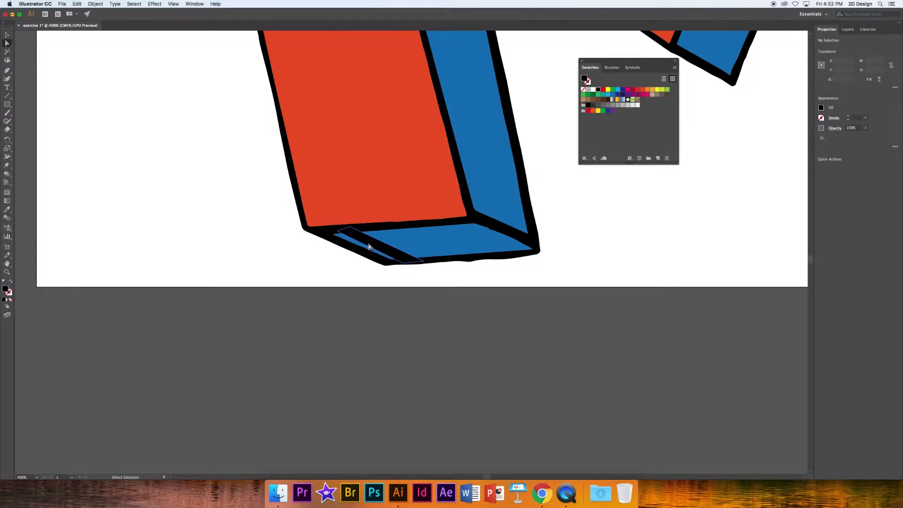
{"action": "left_click_drag", "start_coordinate": [369, 246], "coordinate": [377, 245]}
Step: Option-drag a copy of the black stripe to the right end of the bottom face
{"action": "left_click", "coordinate": [391, 255]}
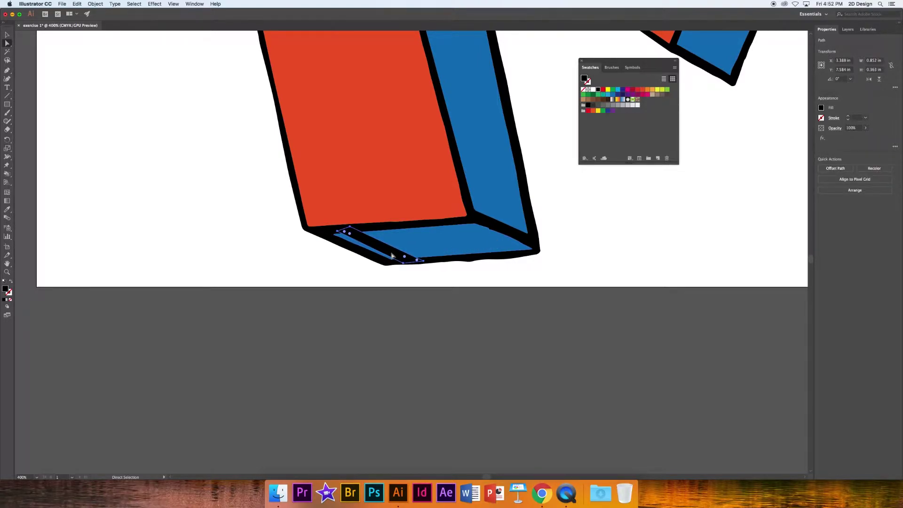
{"action": "left_click_drag", "start_coordinate": [392, 255], "coordinate": [493, 250]}
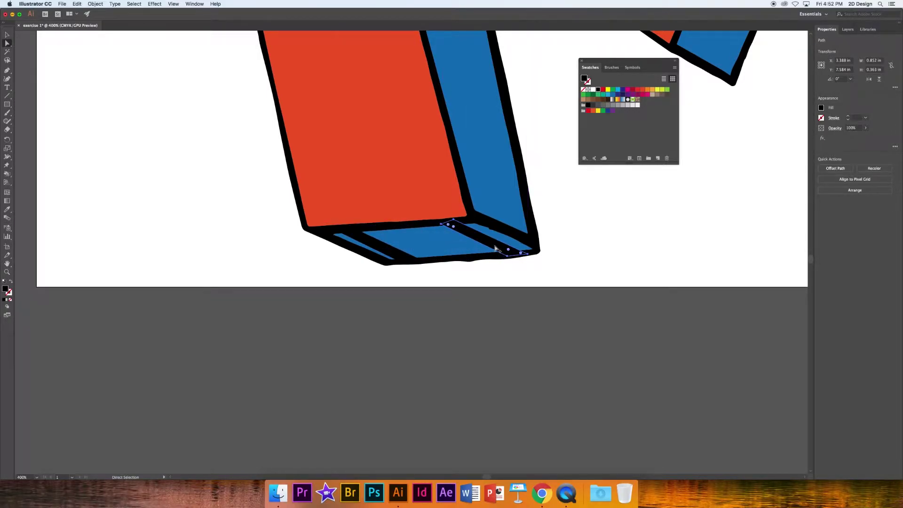
{"action": "left_click", "coordinate": [485, 270]}
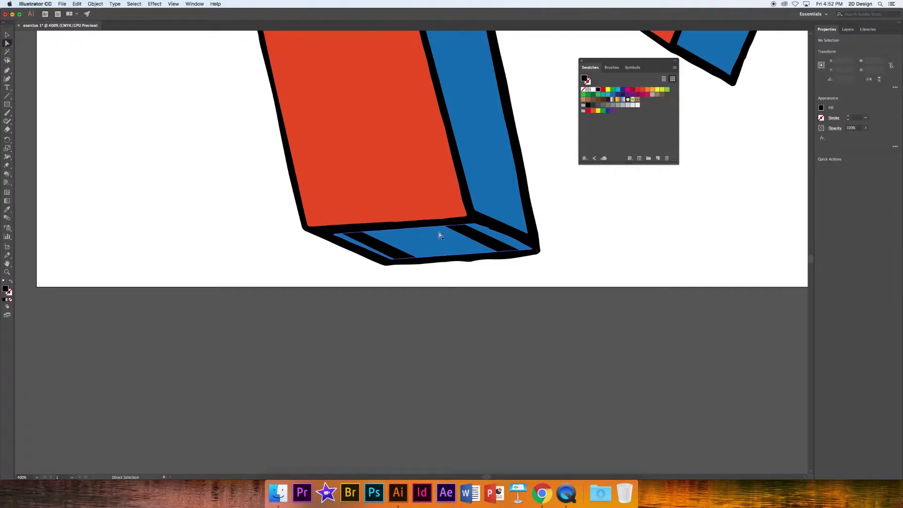
{"action": "key", "text": "cmd+z"}
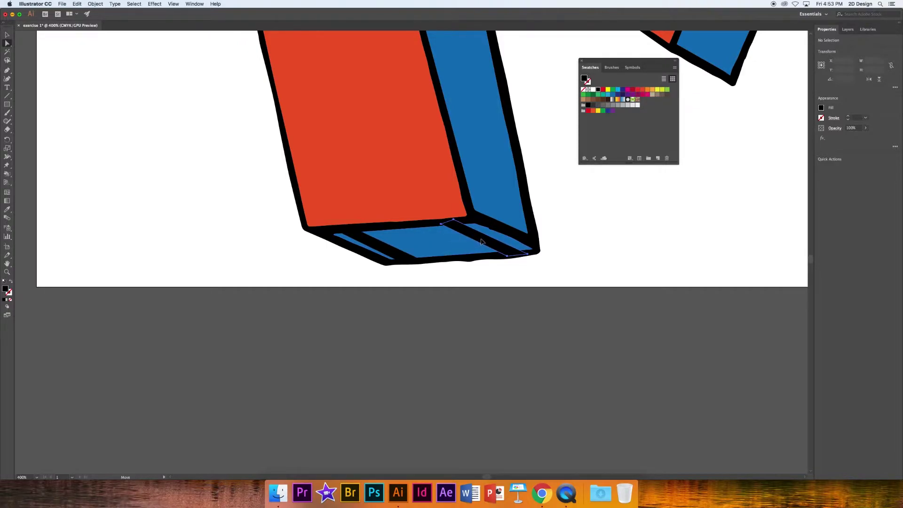
{"action": "left_click", "coordinate": [499, 244]}
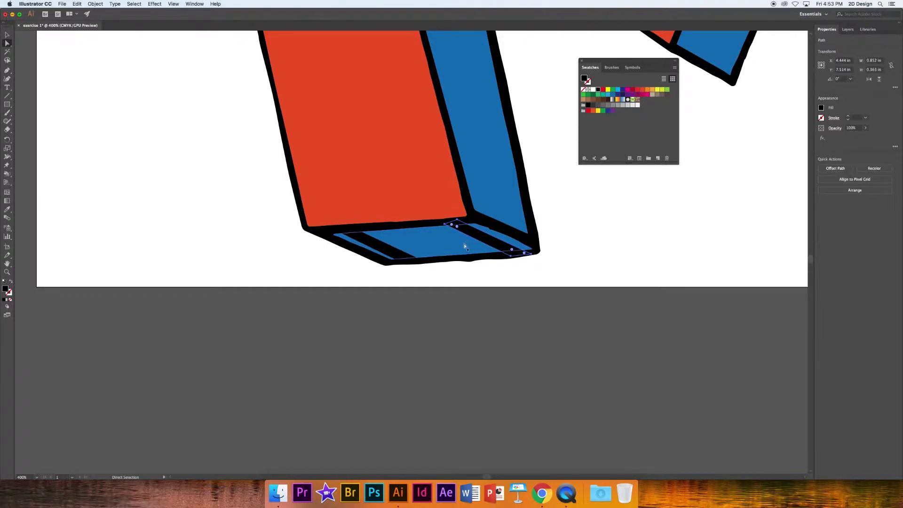
{"action": "left_click", "coordinate": [423, 274]}
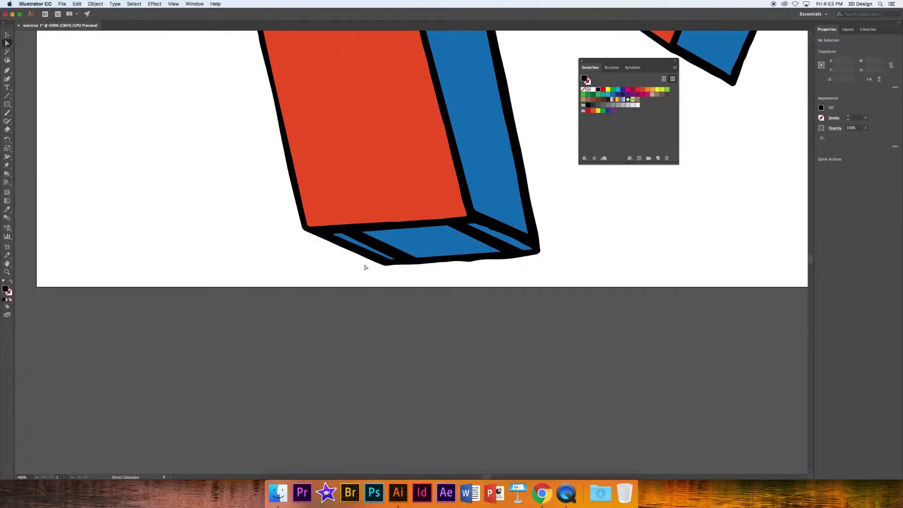
{"action": "left_click", "coordinate": [7, 96]}
Step: Draw a diagonal line across the bottom face, stroke it 3 pt, and Alt-drag a copy rightward
{"action": "left_click_drag", "start_coordinate": [339, 233], "coordinate": [437, 257]}
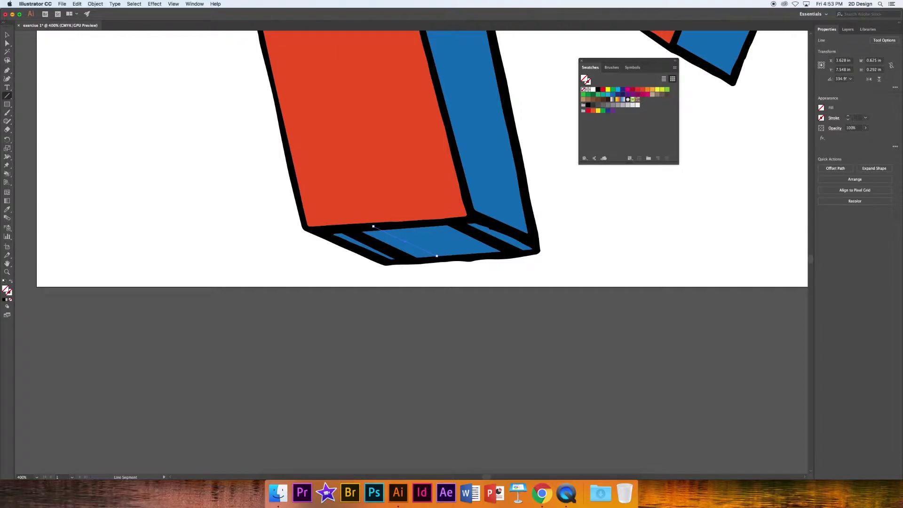
{"action": "left_click", "coordinate": [866, 118]}
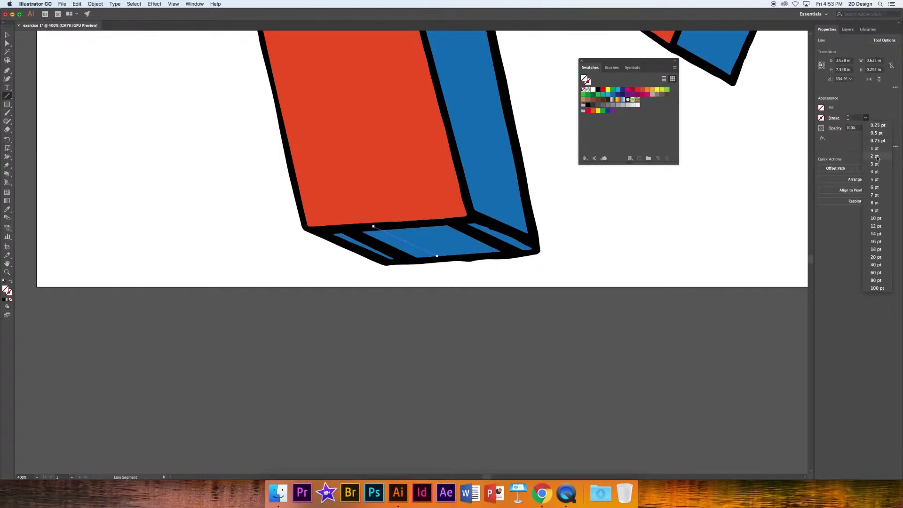
{"action": "left_click", "coordinate": [875, 156]}
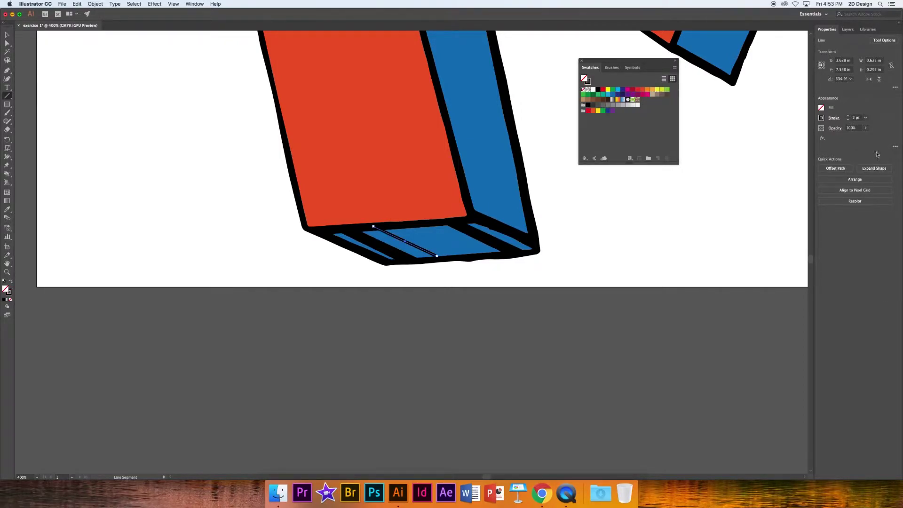
{"action": "left_click", "coordinate": [865, 119]}
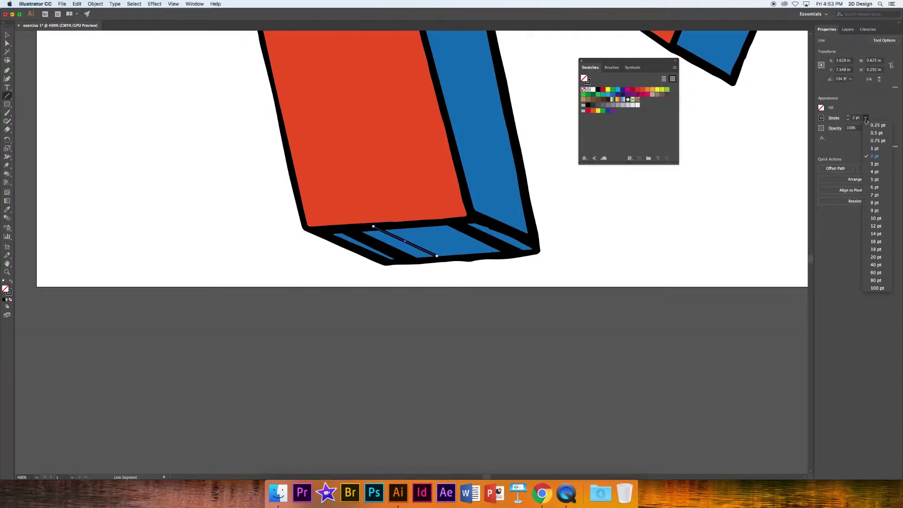
{"action": "left_click", "coordinate": [874, 164]}
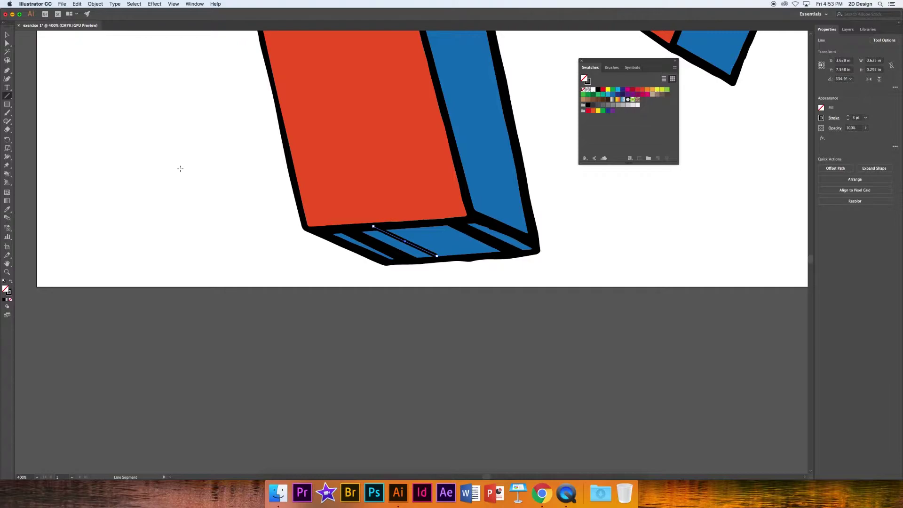
{"action": "left_click", "coordinate": [7, 36]}
{"action": "left_click_drag", "start_coordinate": [406, 242], "coordinate": [406, 254]}
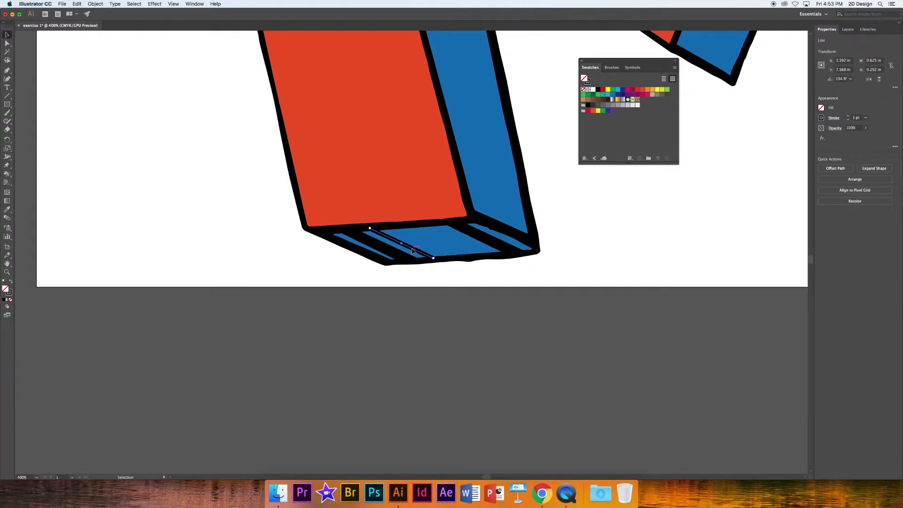
{"action": "left_click_drag", "start_coordinate": [412, 251], "coordinate": [471, 247]}
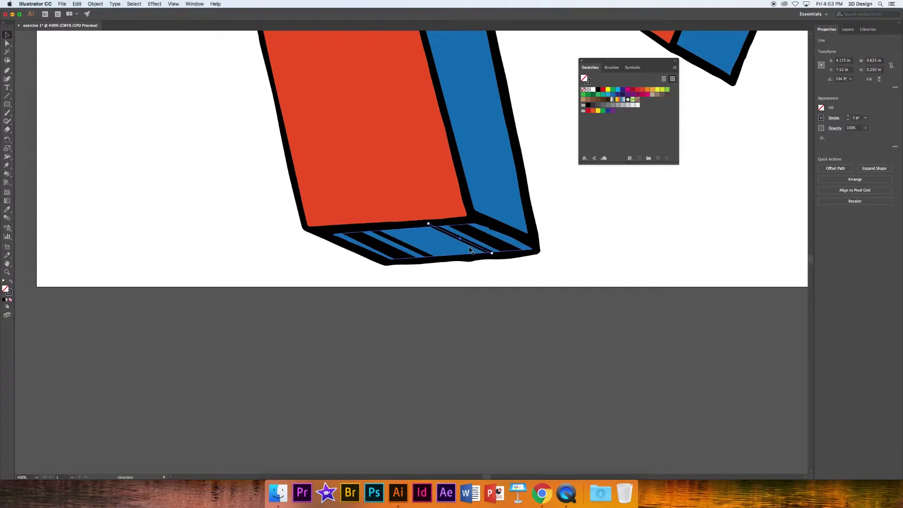
Step: Deselect and zoom out to 100% until the whole T letter is visible
{"action": "left_click", "coordinate": [472, 278]}
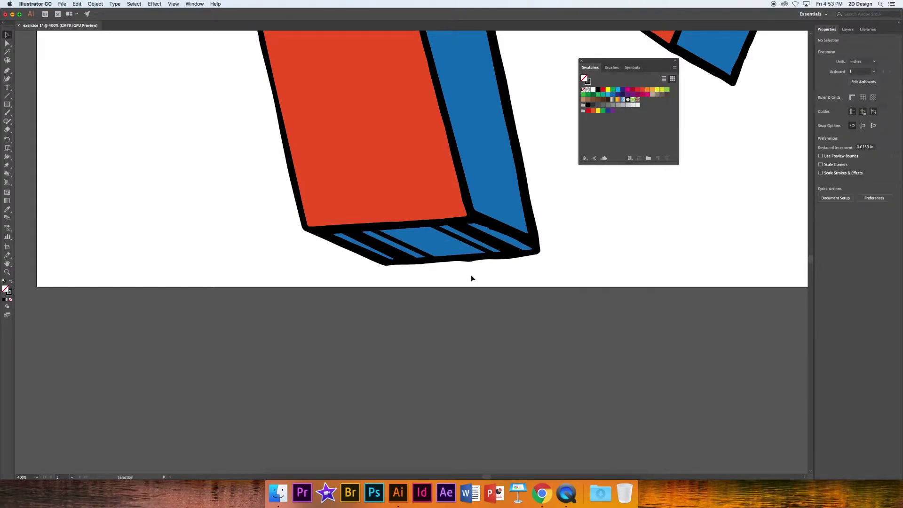
{"action": "key", "text": "z"}
{"action": "left_click", "coordinate": [433, 248], "text": "alt"}
{"action": "left_click", "coordinate": [432, 244], "text": "alt"}
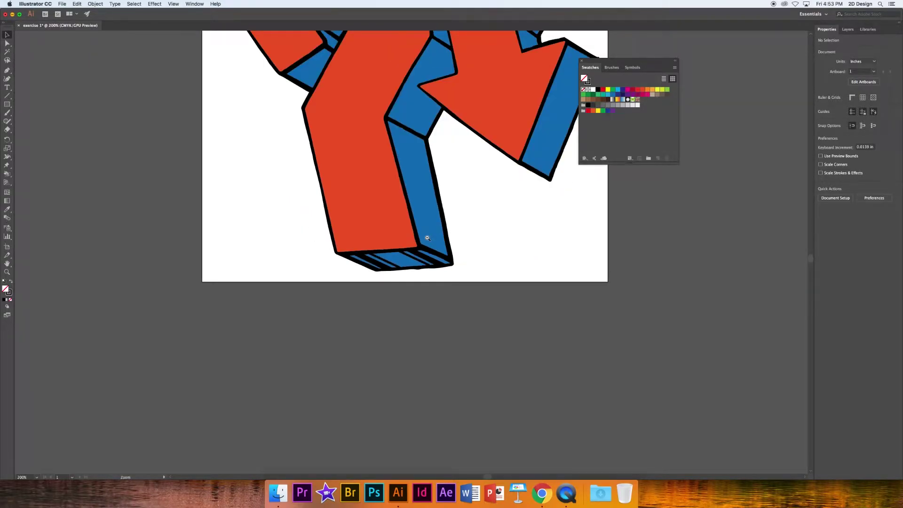
{"action": "left_click", "coordinate": [425, 239], "text": "alt"}
{"action": "left_click", "coordinate": [427, 238], "text": "alt"}
{"action": "key", "text": "v"}
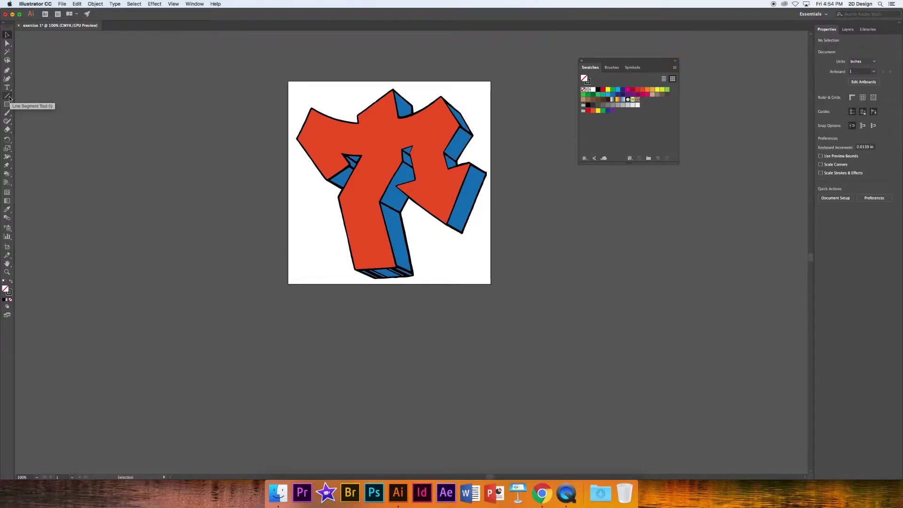
Step: Choose the Pencil tool and set the stroke colour to White
{"action": "left_click", "coordinate": [12, 125]}
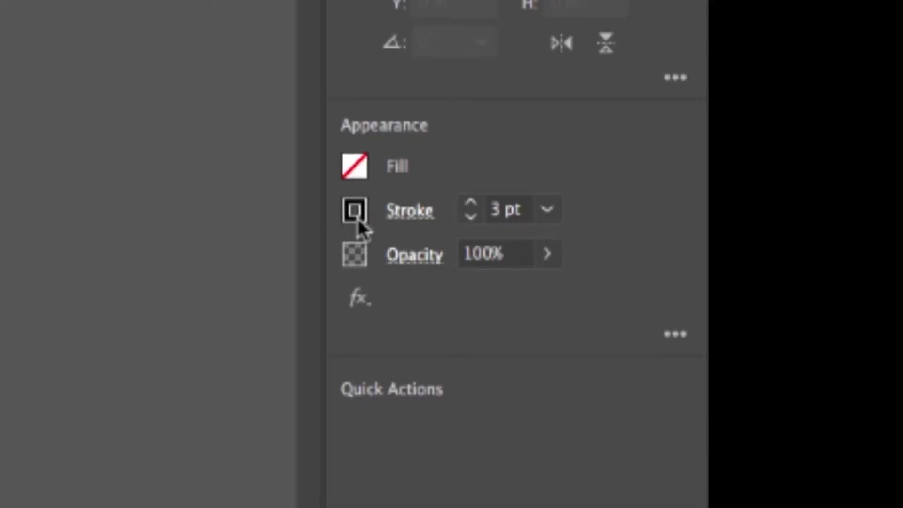
{"action": "left_click", "coordinate": [356, 213]}
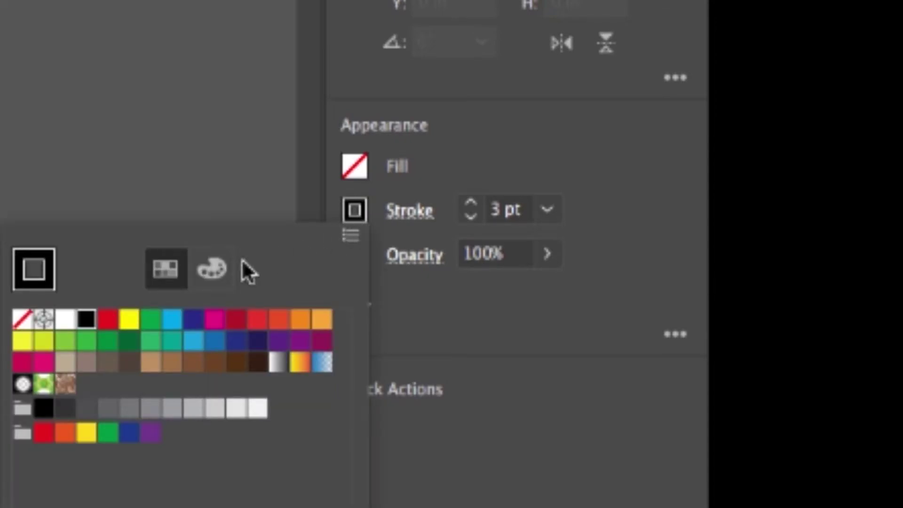
{"action": "left_click", "coordinate": [66, 320]}
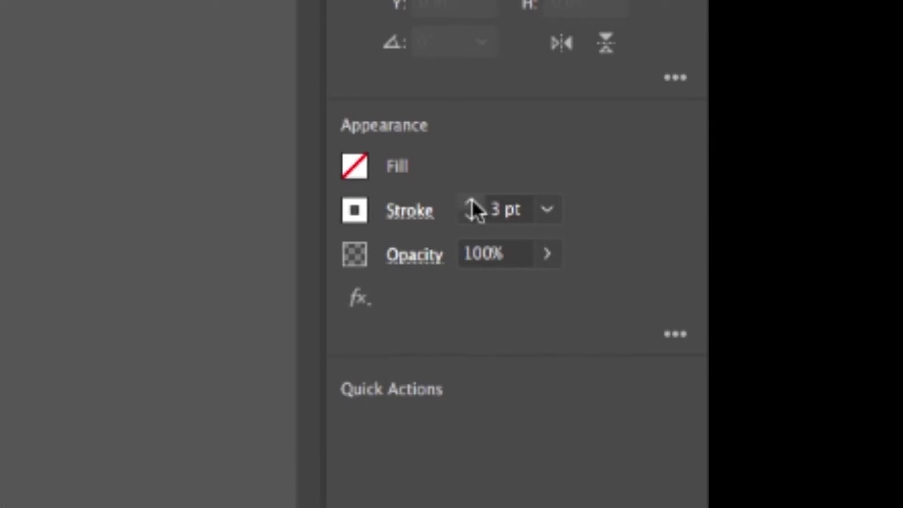
Step: Raise the stroke weight to 10 pt and give it Round Cap ends
{"action": "left_click", "coordinate": [471, 203]}
{"action": "left_click", "coordinate": [471, 203]}
{"action": "left_click", "coordinate": [471, 204]}
{"action": "left_click", "coordinate": [471, 203]}
{"action": "left_click", "coordinate": [471, 203]}
{"action": "left_click", "coordinate": [471, 203]}
{"action": "left_click", "coordinate": [467, 198]}
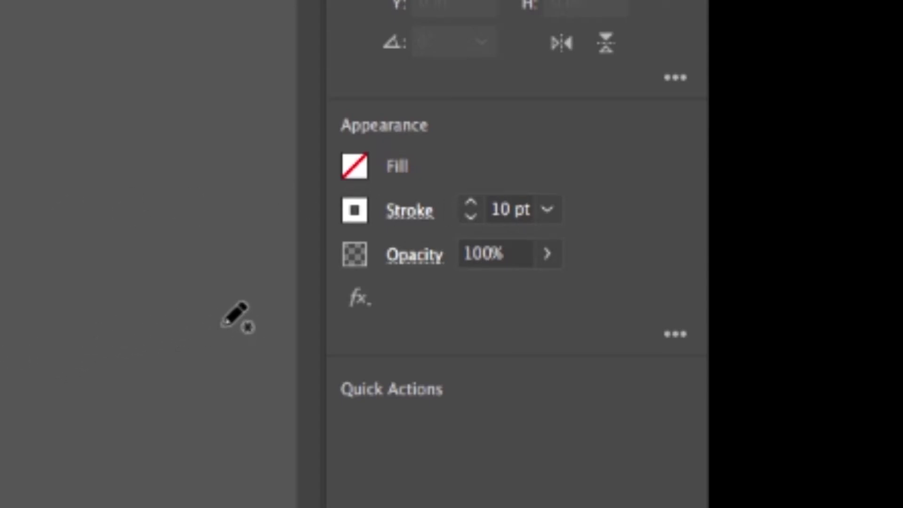
{"action": "left_click", "coordinate": [416, 219]}
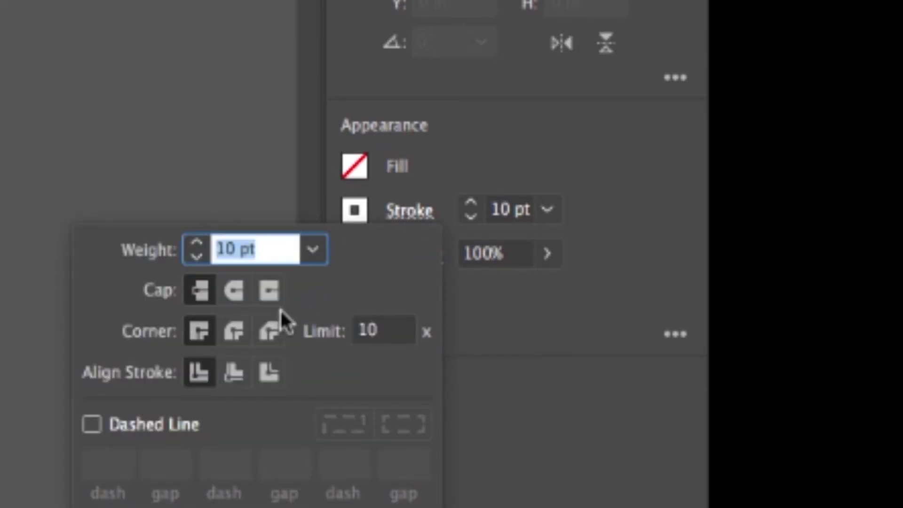
{"action": "left_click", "coordinate": [238, 293]}
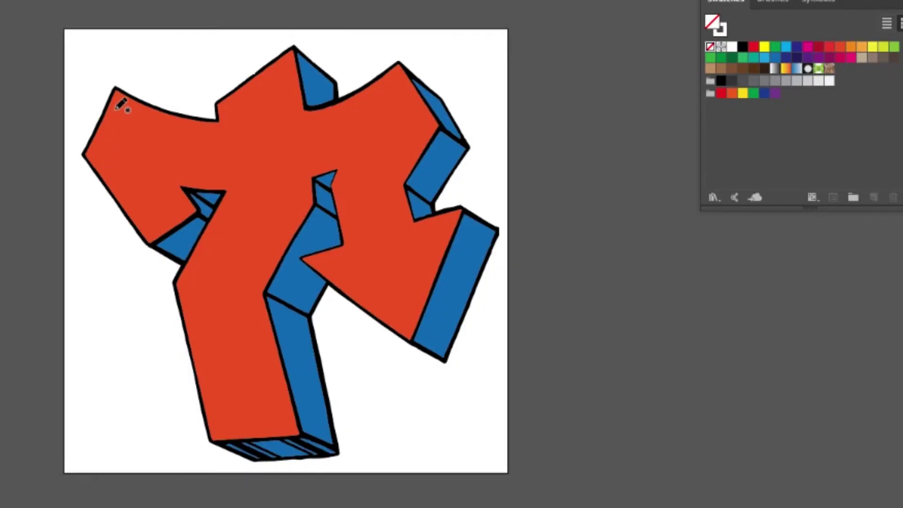
Step: Draw a white 10 pt Pencil stroke along the top of the T's upper-left arm and select it
{"action": "left_click_drag", "start_coordinate": [119, 106], "coordinate": [222, 136]}
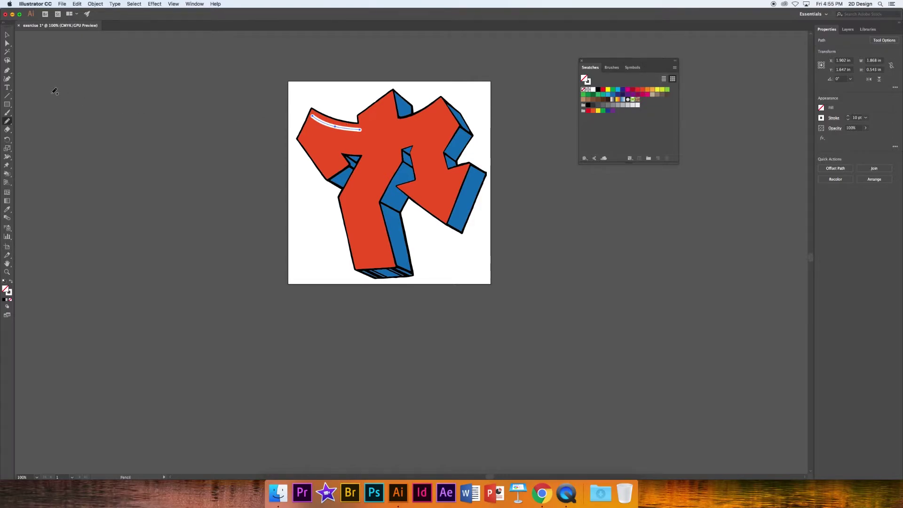
{"action": "left_click", "coordinate": [7, 35]}
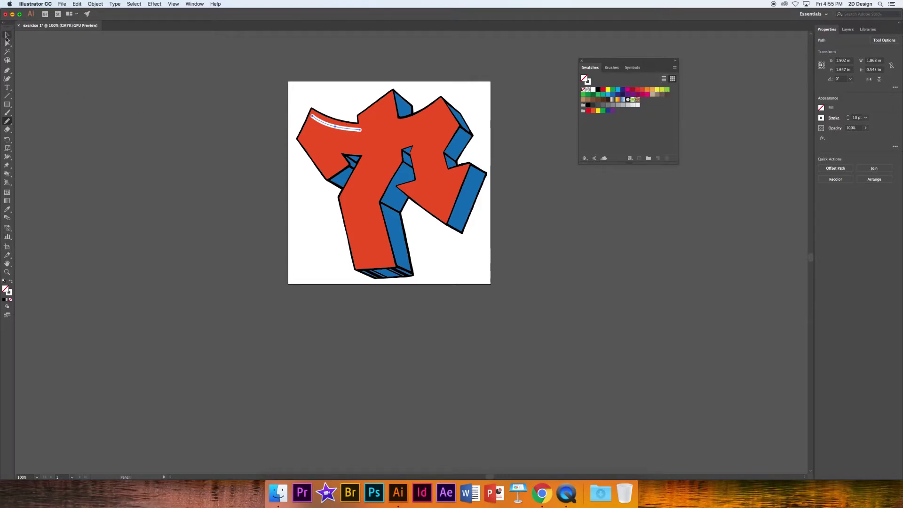
{"action": "left_click", "coordinate": [168, 132]}
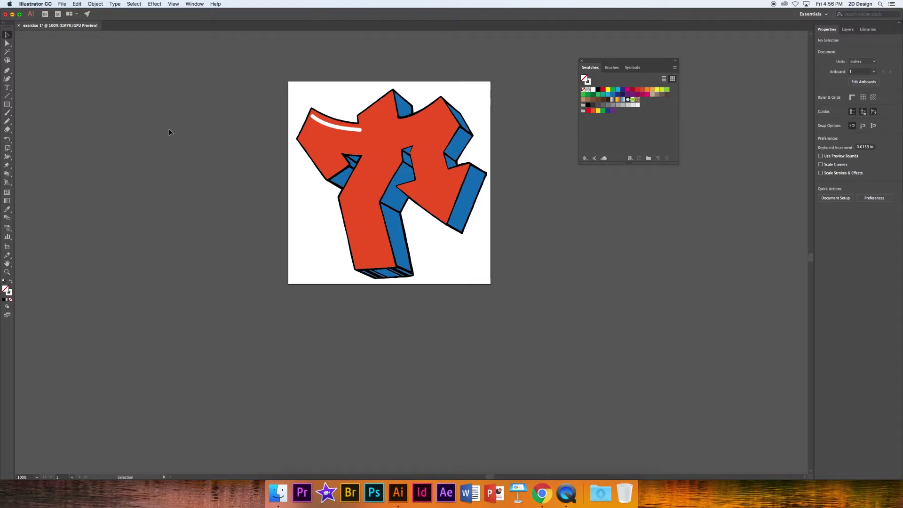
{"action": "left_click", "coordinate": [337, 131]}
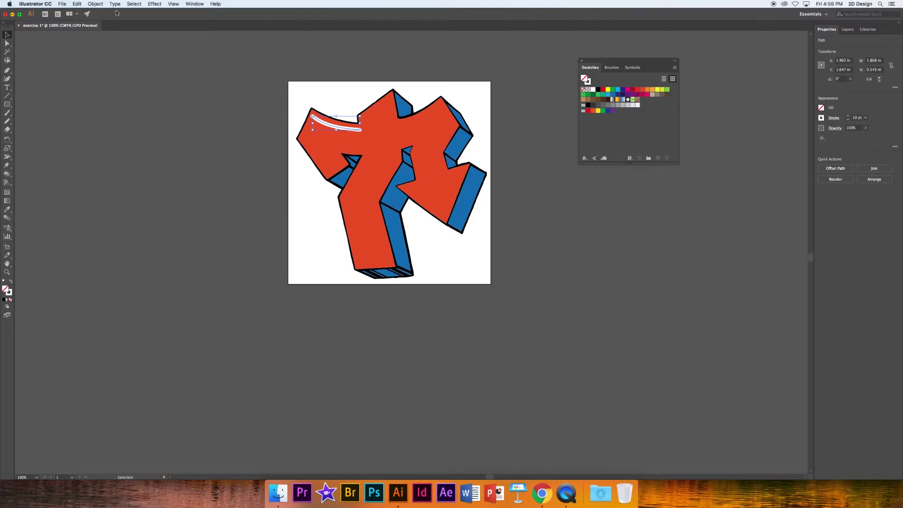
Step: Apply a Stylize Feather effect with a 0.06 in radius to the white streak
{"action": "left_click", "coordinate": [147, 5]}
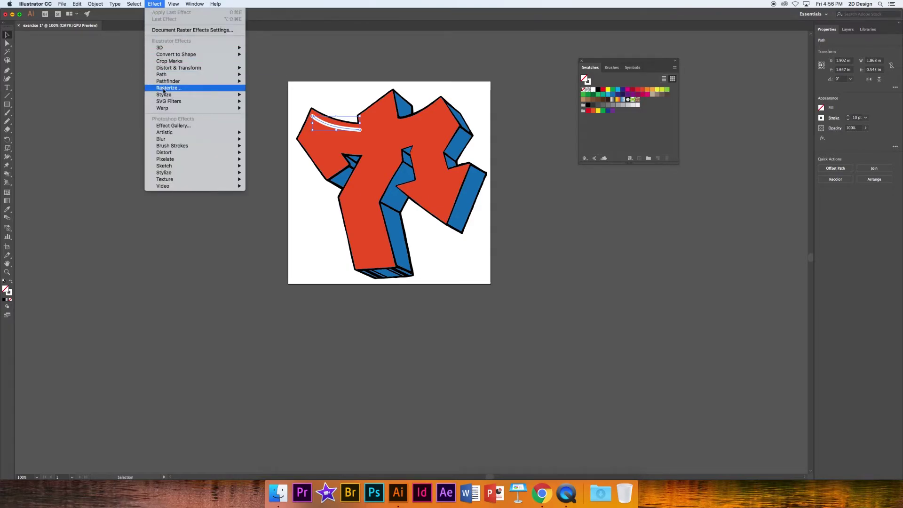
{"action": "mouse_move", "coordinate": [164, 96]}
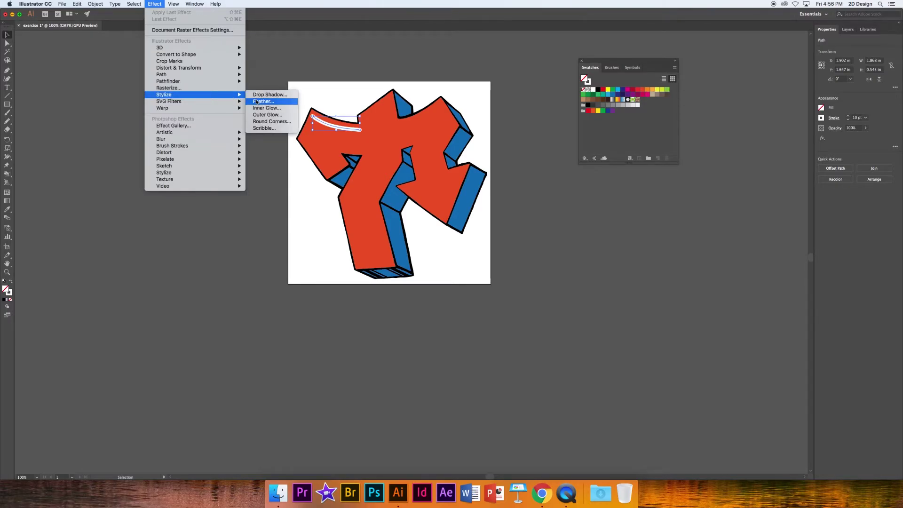
{"action": "left_click", "coordinate": [257, 102]}
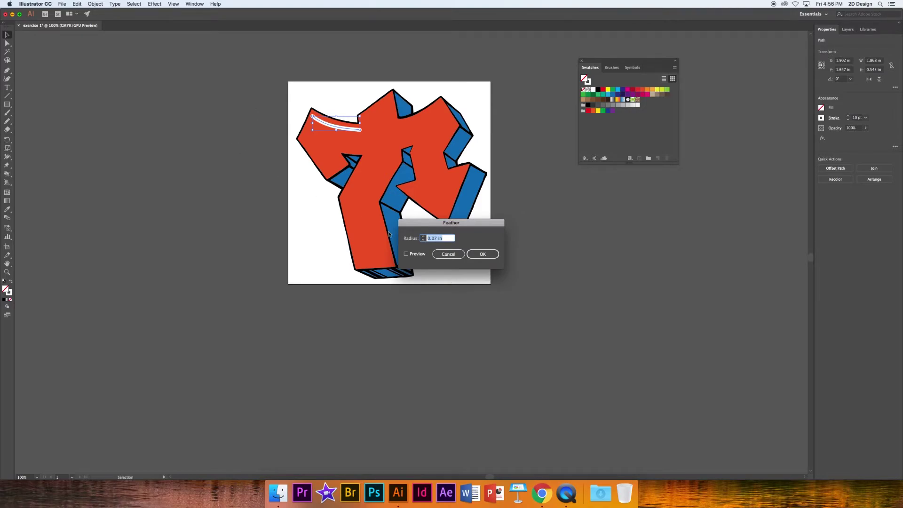
{"action": "left_click_drag", "start_coordinate": [430, 223], "coordinate": [171, 99]}
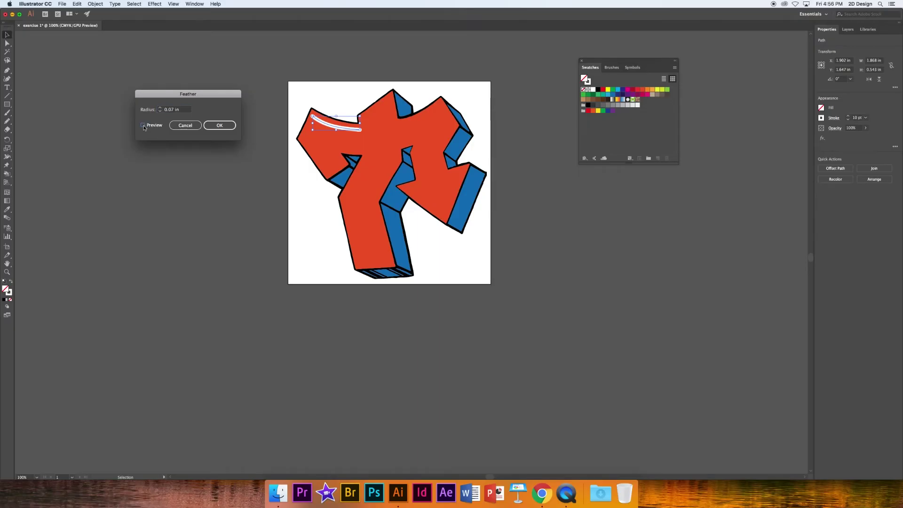
{"action": "left_click", "coordinate": [45, 159]}
{"action": "left_click", "coordinate": [172, 110]}
{"action": "double_click", "coordinate": [173, 110]}
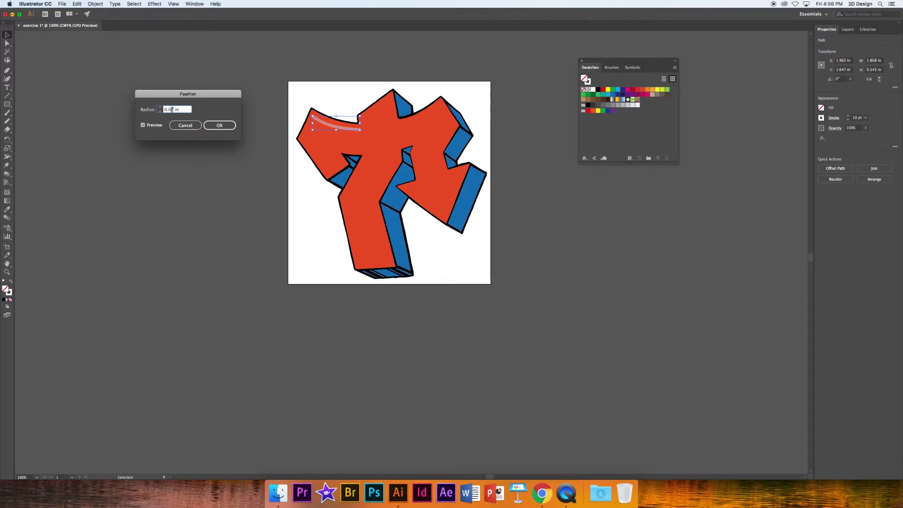
{"action": "type", "text": "0.06"}
{"action": "key", "text": "Return"}
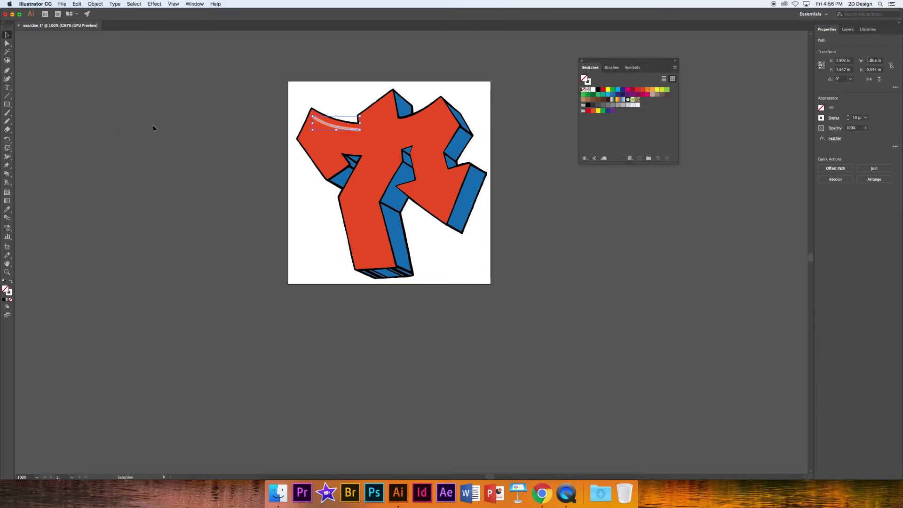
{"action": "left_click", "coordinate": [275, 127]}
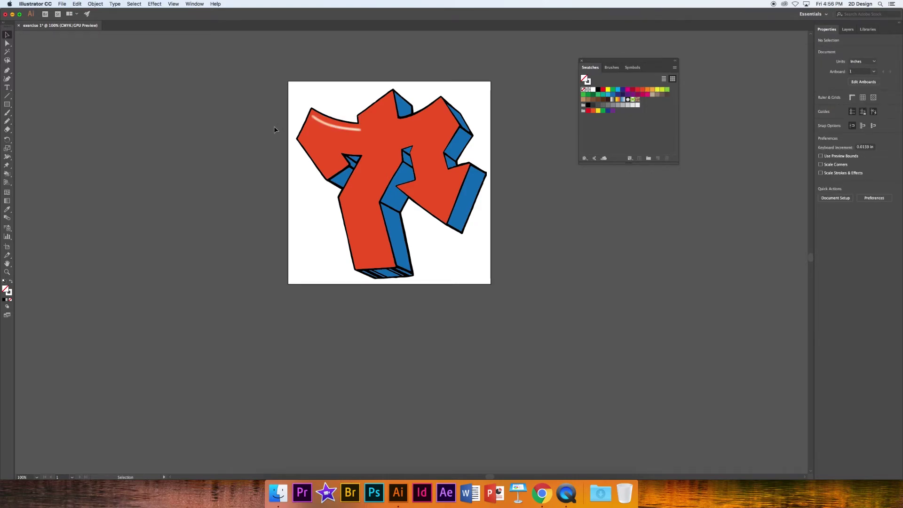
Step: Reselect the feathered streak and drop its opacity to 79% in Properties
{"action": "left_click", "coordinate": [324, 124]}
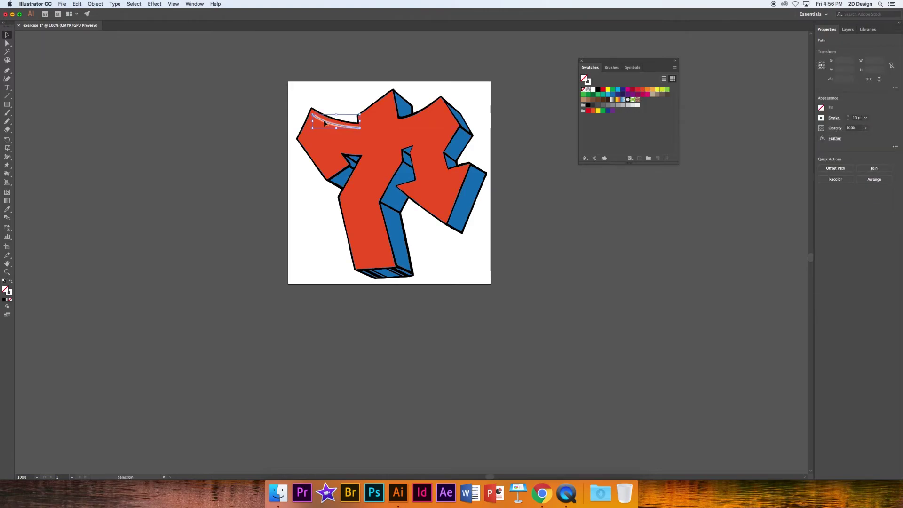
{"action": "left_click", "coordinate": [254, 134]}
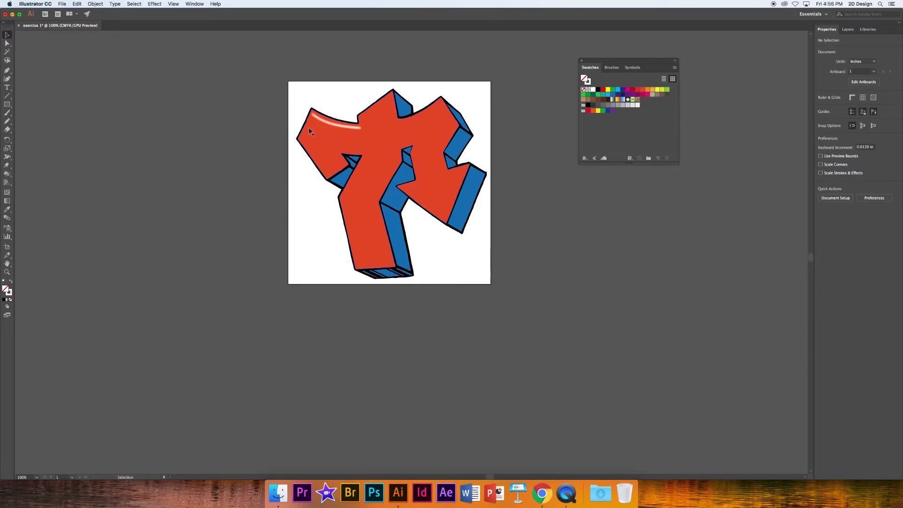
{"action": "left_click", "coordinate": [342, 128]}
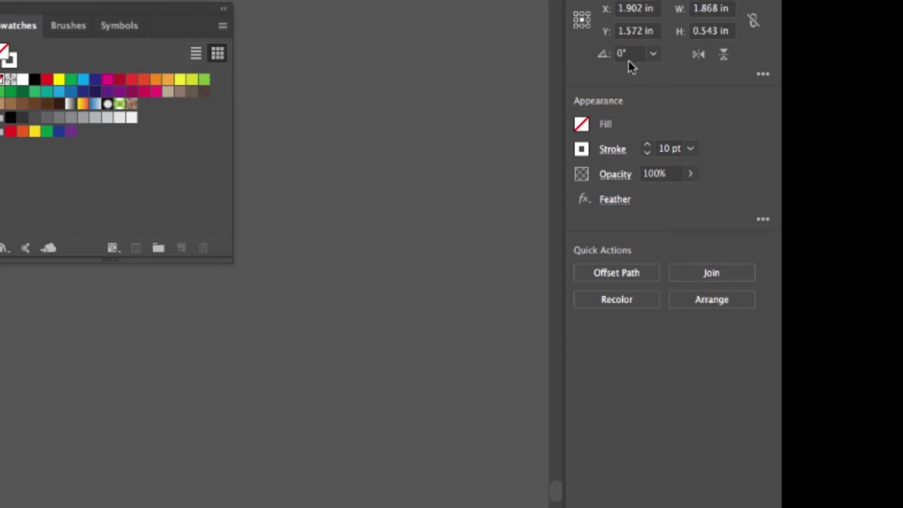
{"action": "left_click", "coordinate": [690, 174]}
{"action": "left_click_drag", "start_coordinate": [686, 195], "coordinate": [675, 200]}
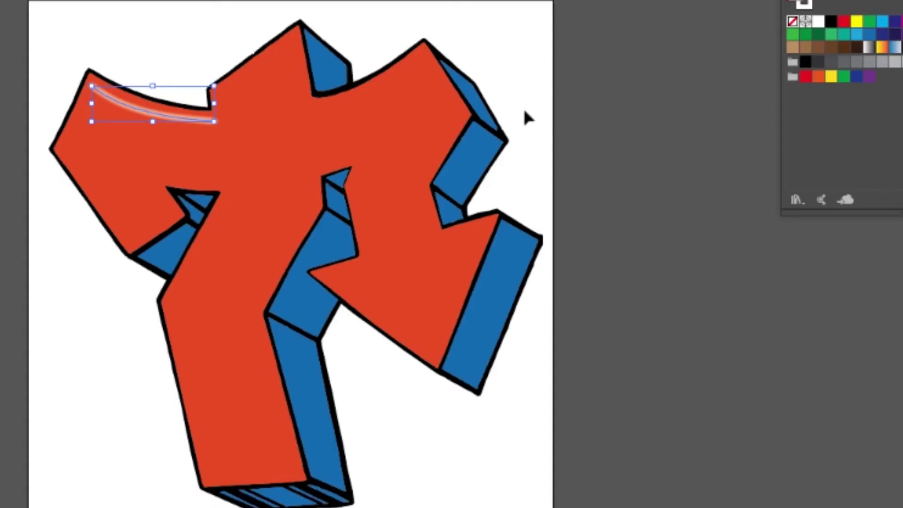
{"action": "left_click", "coordinate": [524, 111]}
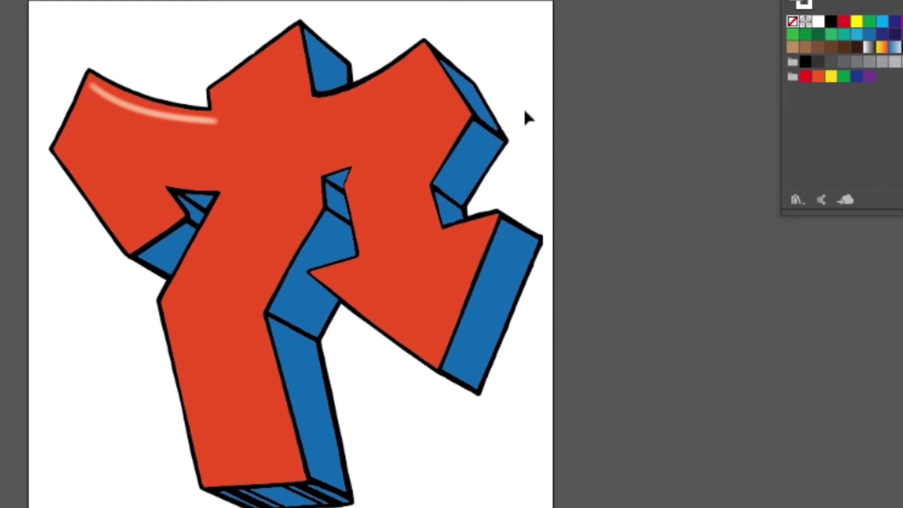